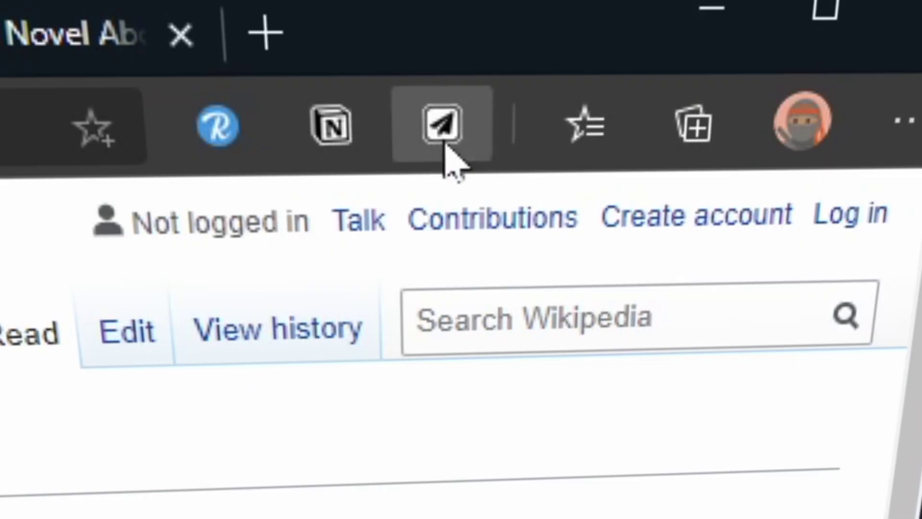
Tag the Notion Wikipedia page 'Remember' and save it to the Inbox.
click(370, 405)
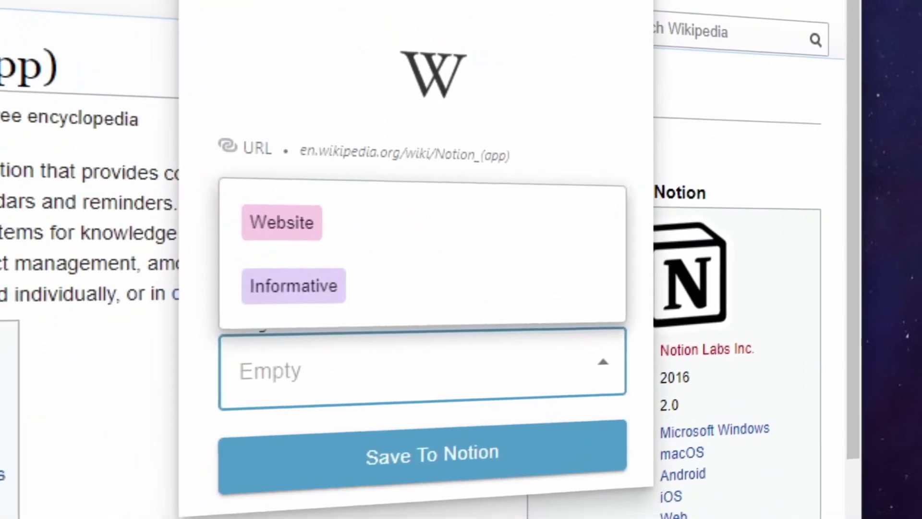
text(Remember)
key(Return)
click(423, 454)
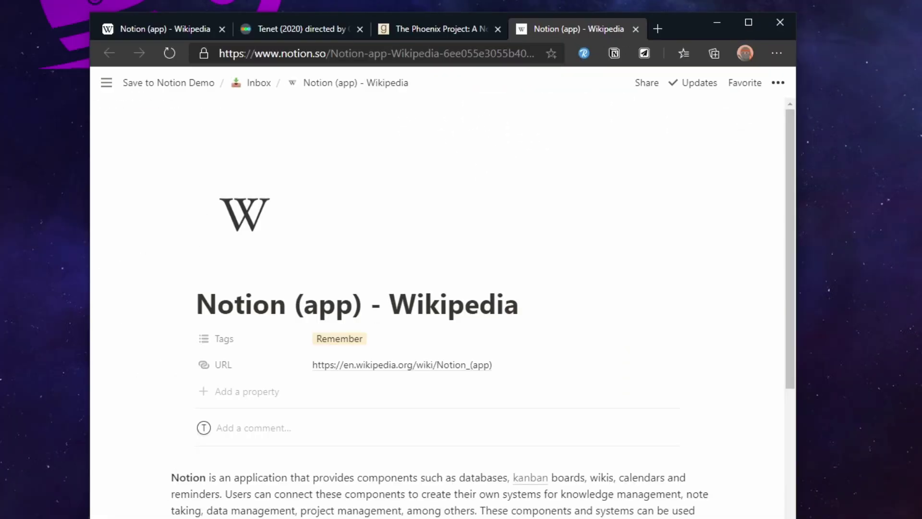
scroll(474, 309, down, 15)
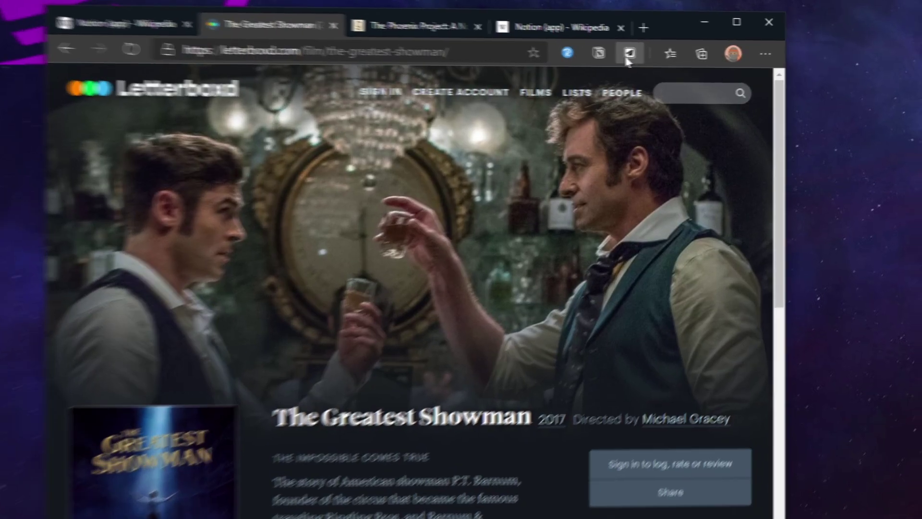
Save The Greatest Showman to the Movies database with a watch status set.
click(644, 53)
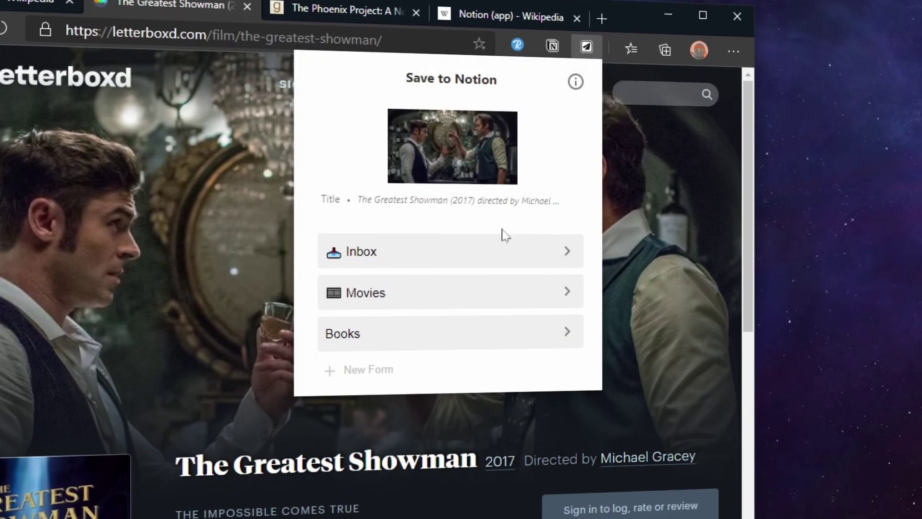
click(499, 286)
click(432, 372)
click(452, 435)
click(452, 490)
Add the film's synopsis paragraph as a highlight.
scroll(365, 288, down, 5)
drag(265, 373, 176, 309)
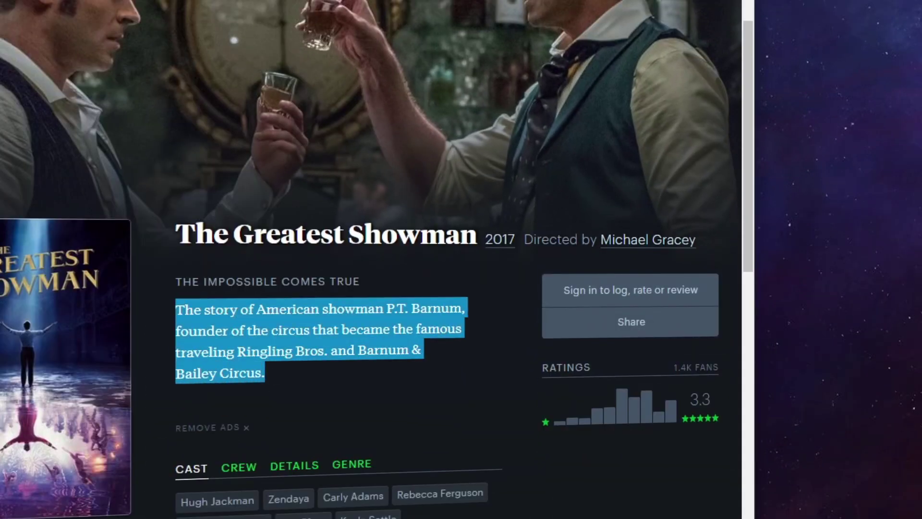
right_click(227, 321)
click(311, 518)
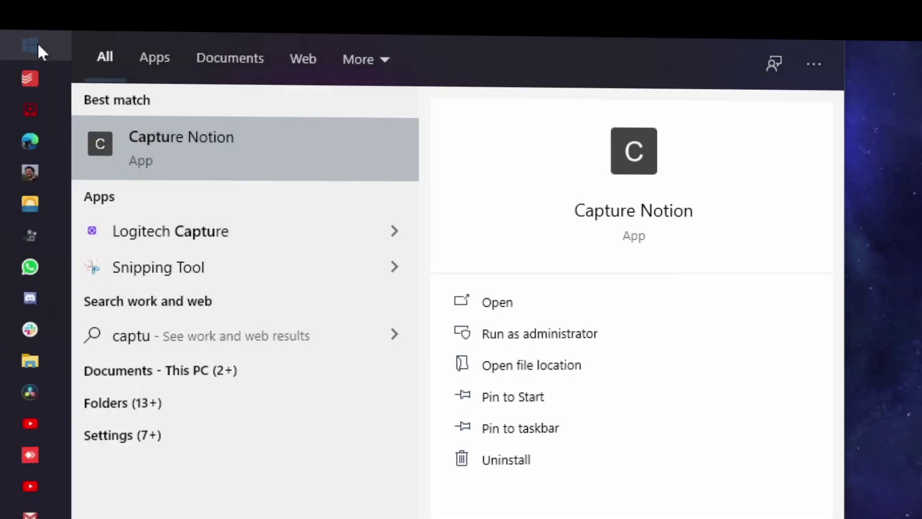
Save a 'Quick idea capture' entry to Notion from the Capture Notion app.
key(Return)
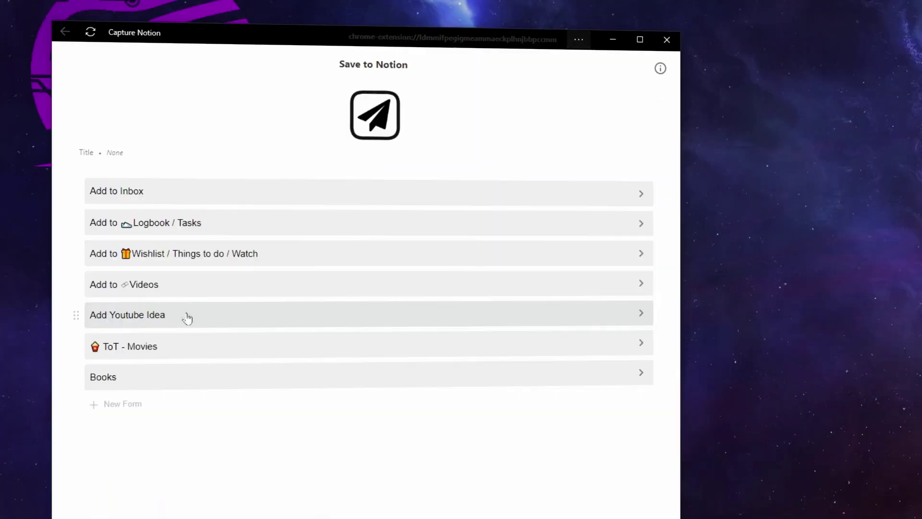
text(Quick idea capture)
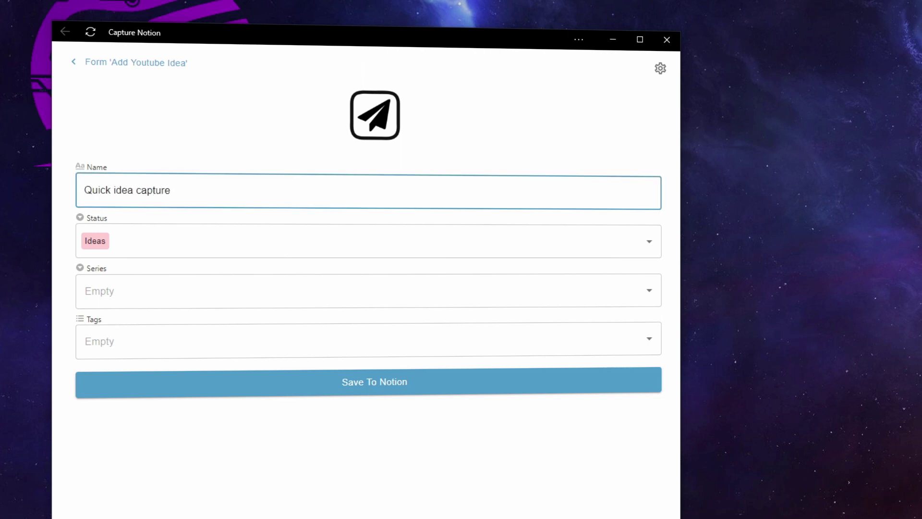
click(251, 385)
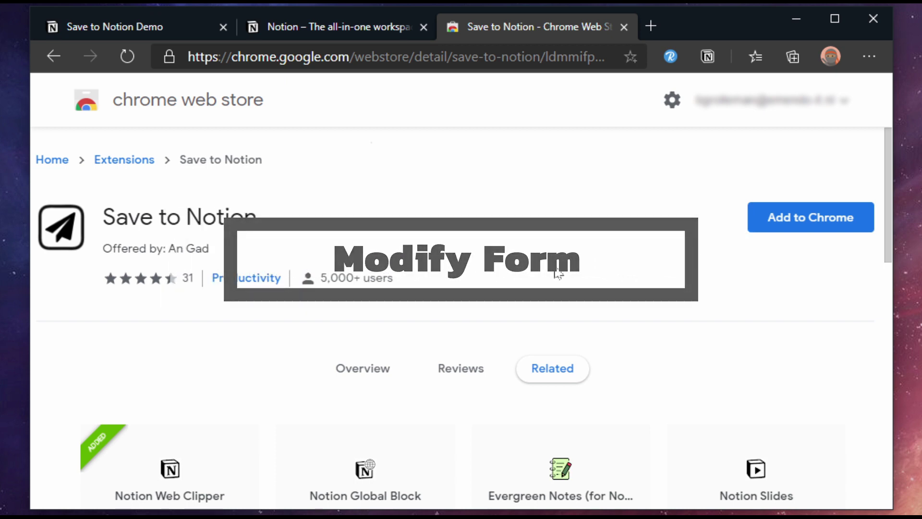
Add the Save to Notion extension to Microsoft Edge from the web store.
click(810, 218)
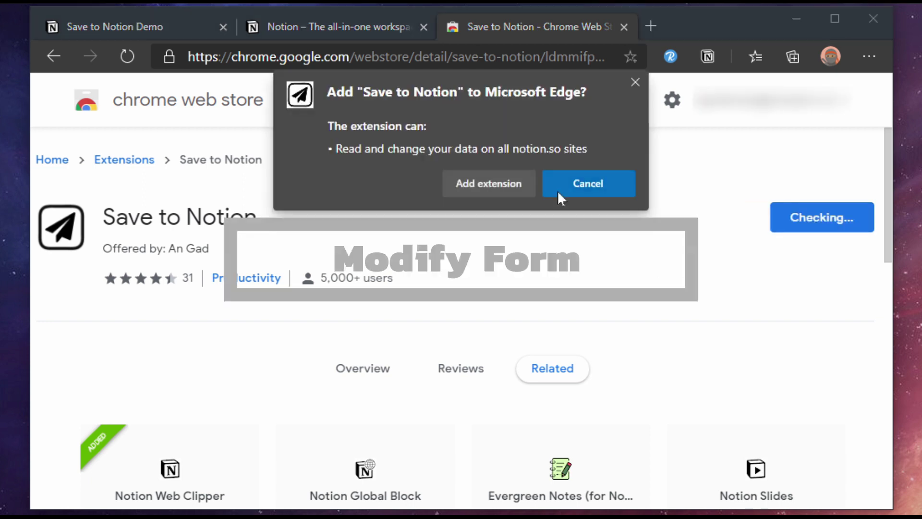
click(497, 184)
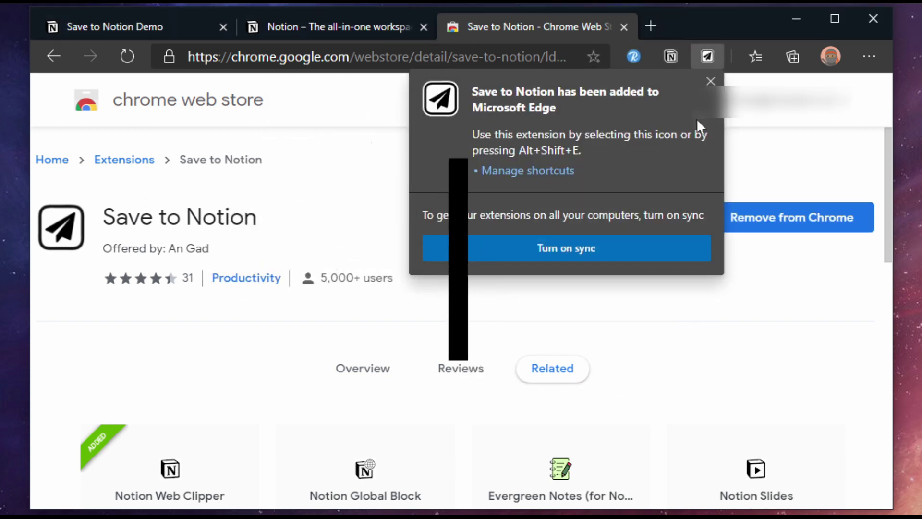
click(732, 56)
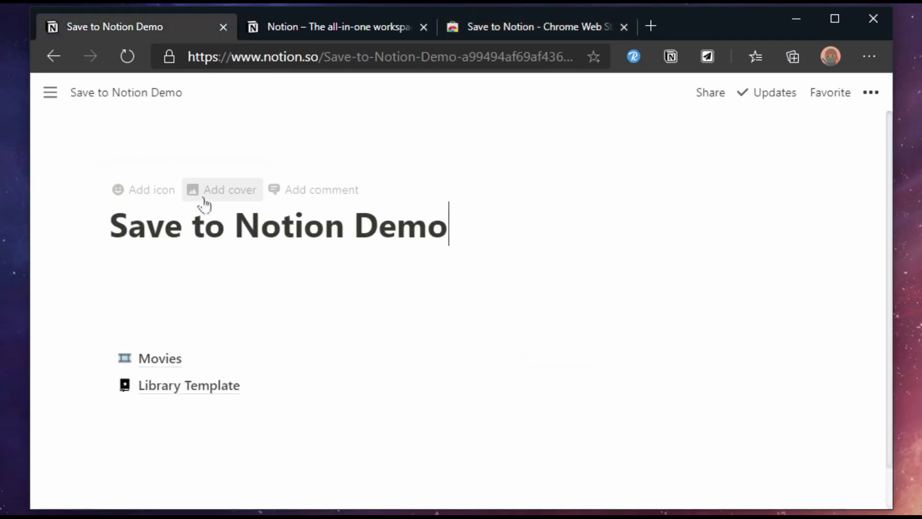
Create a full-page table titled 'Inbox' with /table.
key(Return)
text(/table)
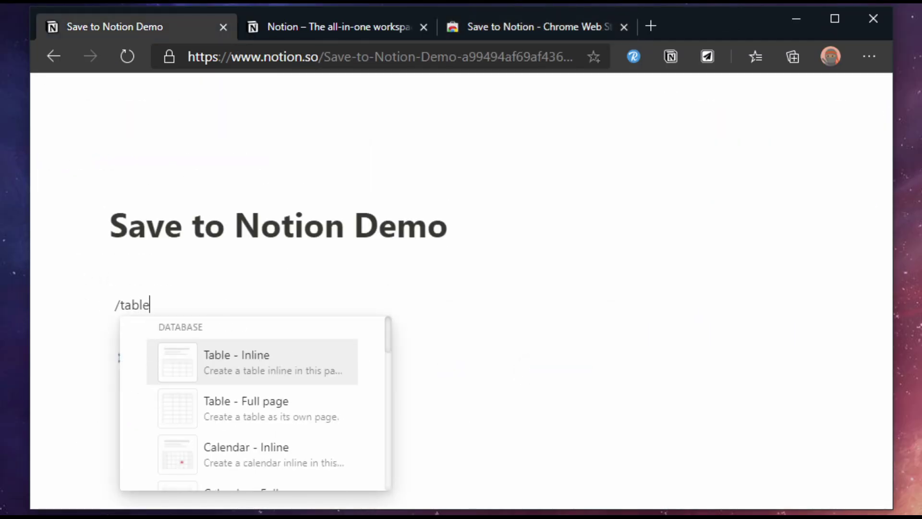
key(Down)
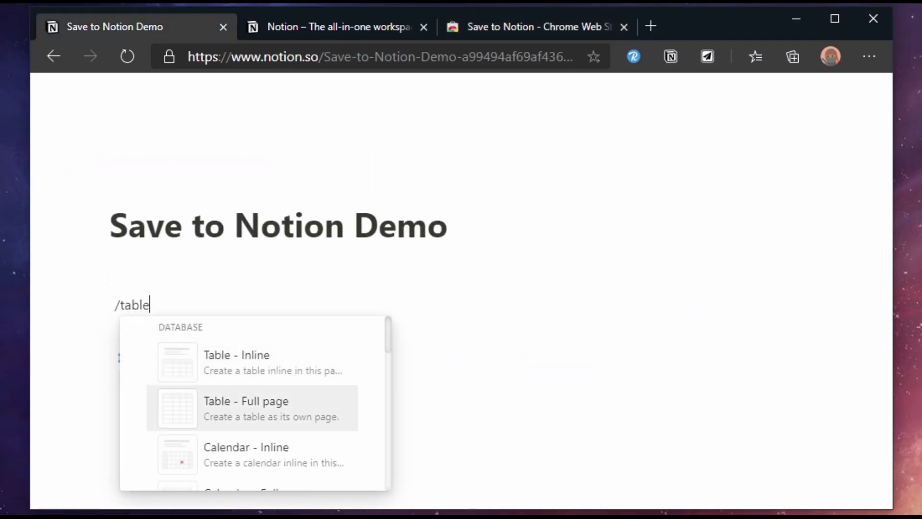
key(Return)
text(Inbox)
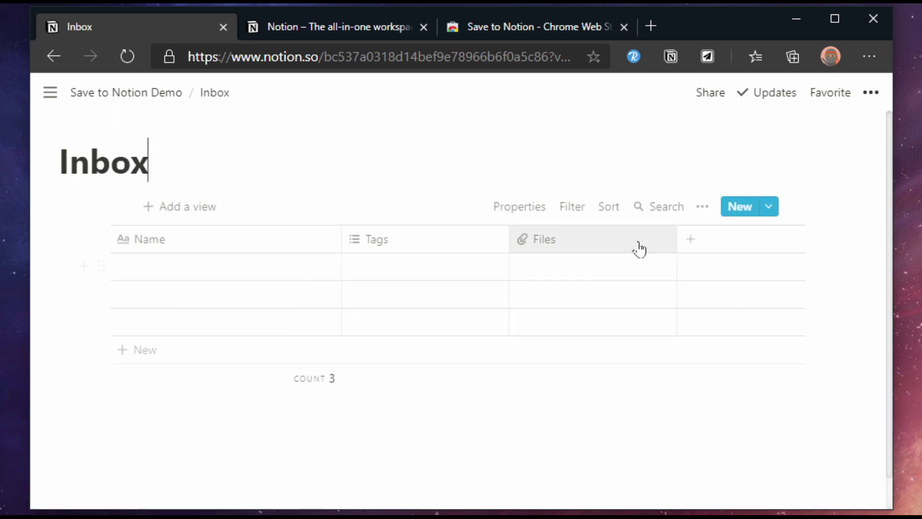
Add a URL-type column named URL and delete the Files column.
click(690, 242)
text(URL)
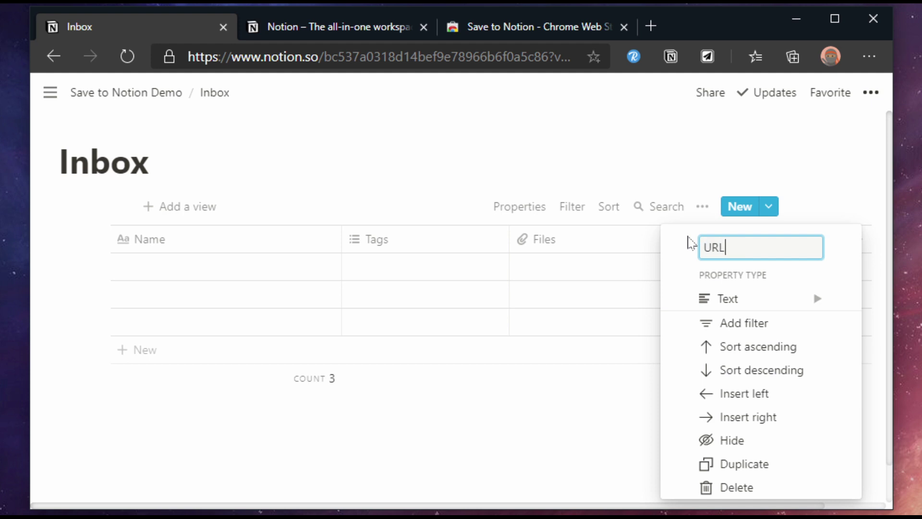
mouse_move(813, 304)
click(571, 345)
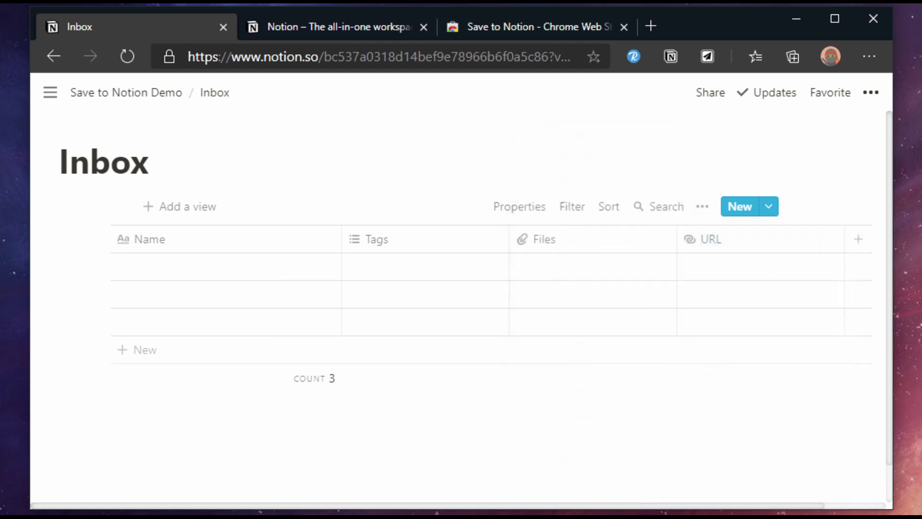
click(591, 239)
click(591, 486)
click(484, 315)
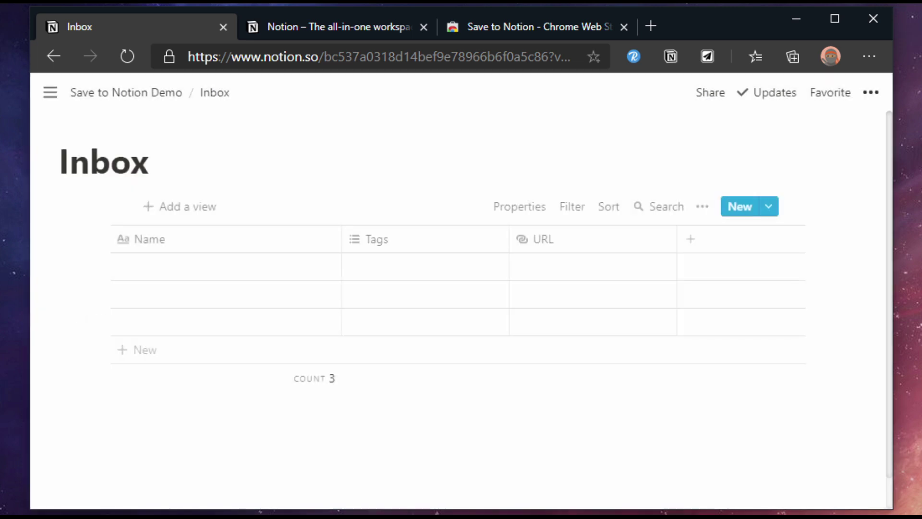
Create a Save to Notion form targeting the Inbox database with Save Page Content enabled.
click(718, 62)
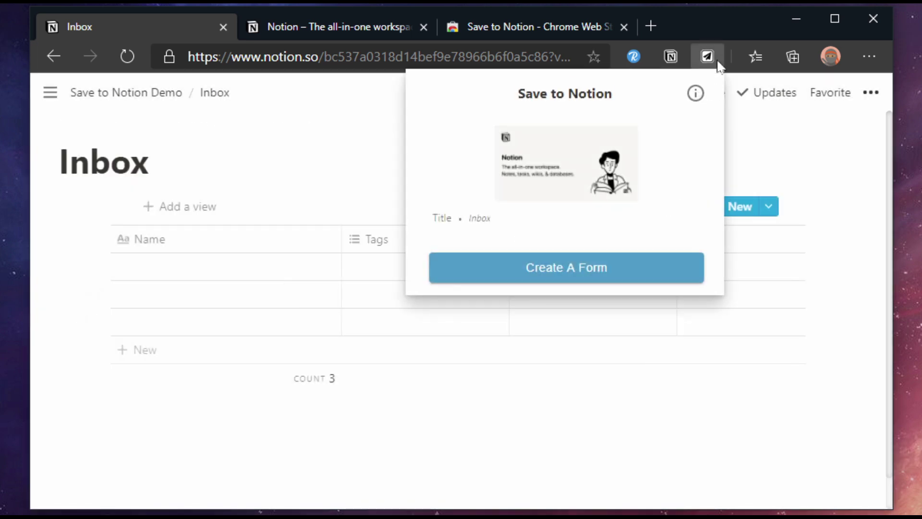
click(664, 267)
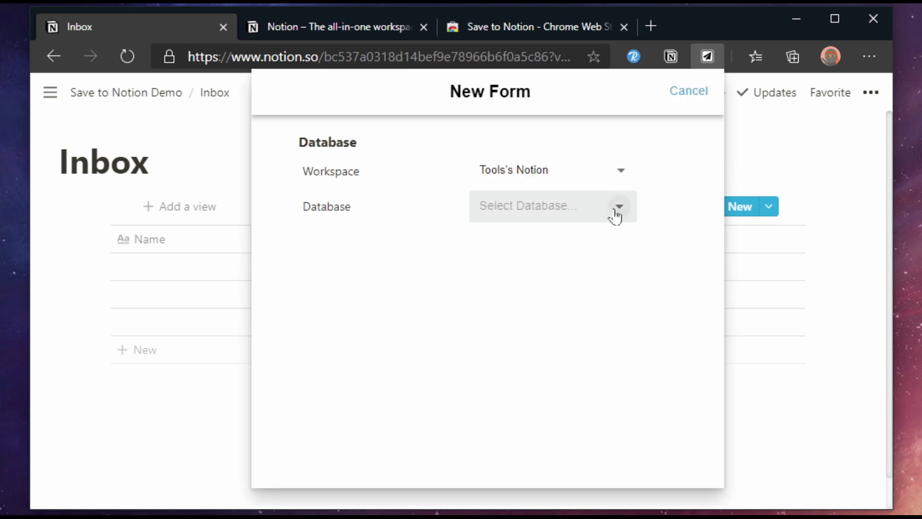
click(606, 216)
text(inbox)
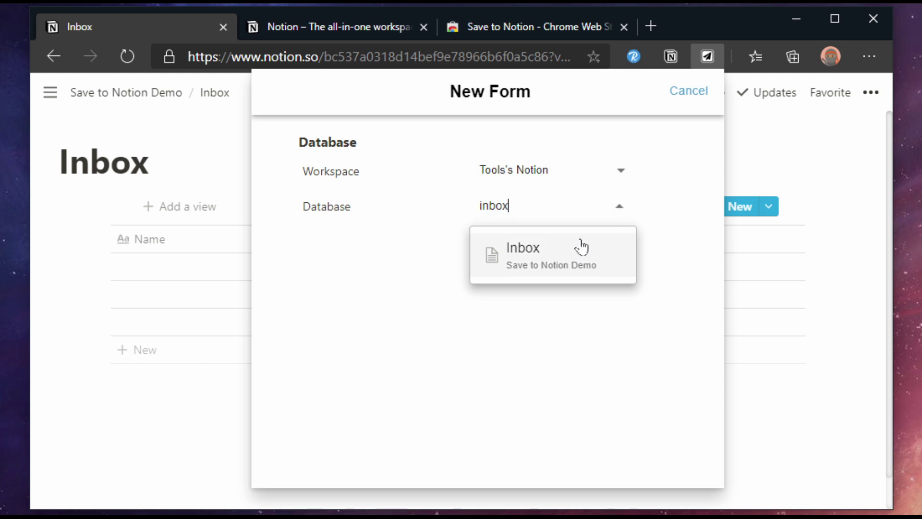
click(581, 247)
click(576, 288)
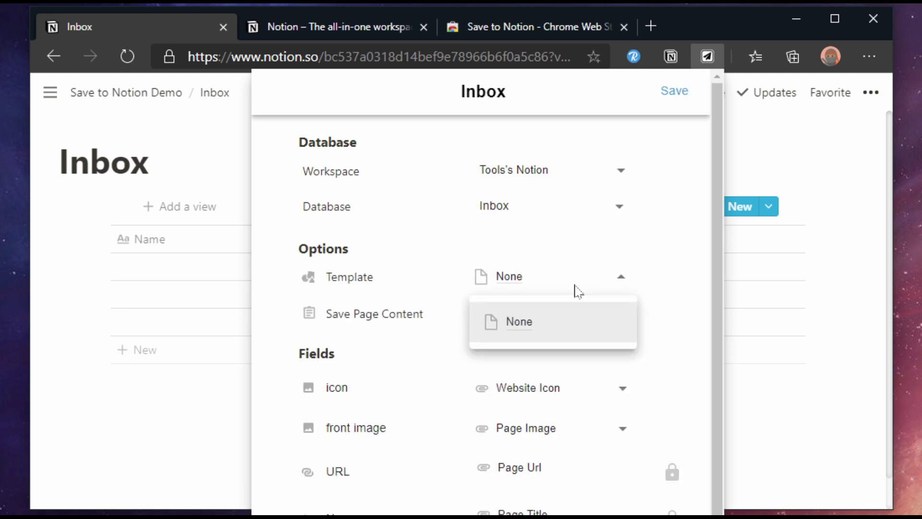
click(578, 290)
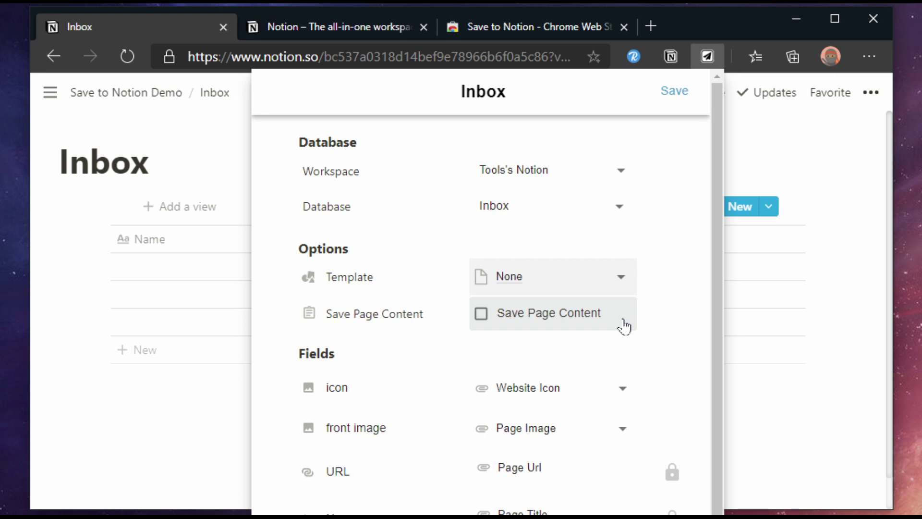
click(624, 327)
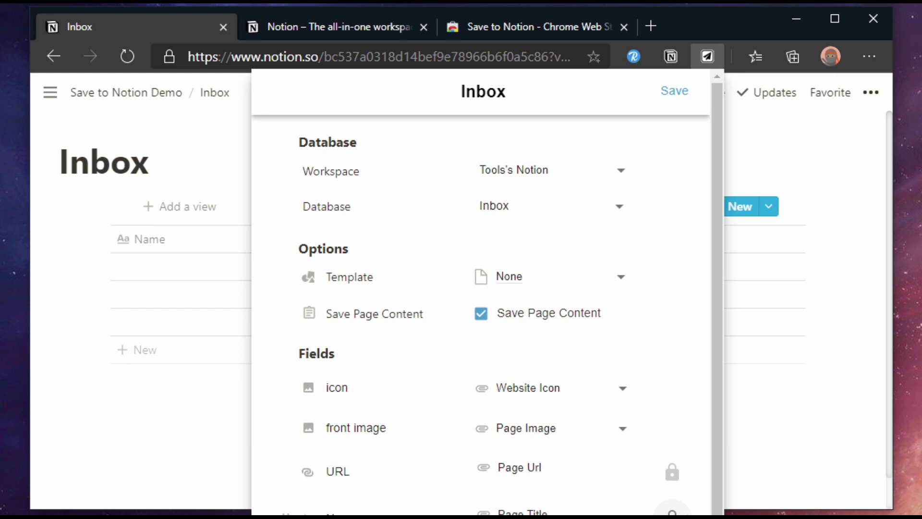
scroll(672, 510, down, 1)
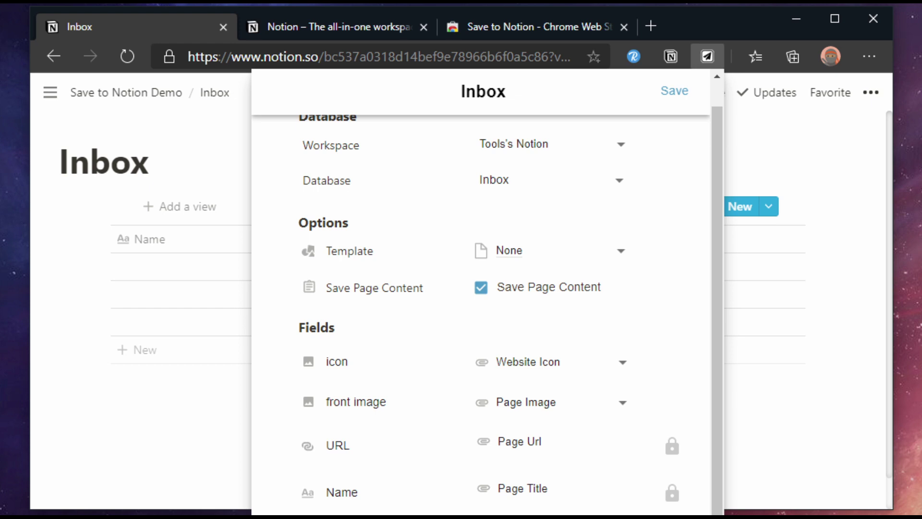
Save the new Inbox form and open it on the Notion product page.
click(675, 91)
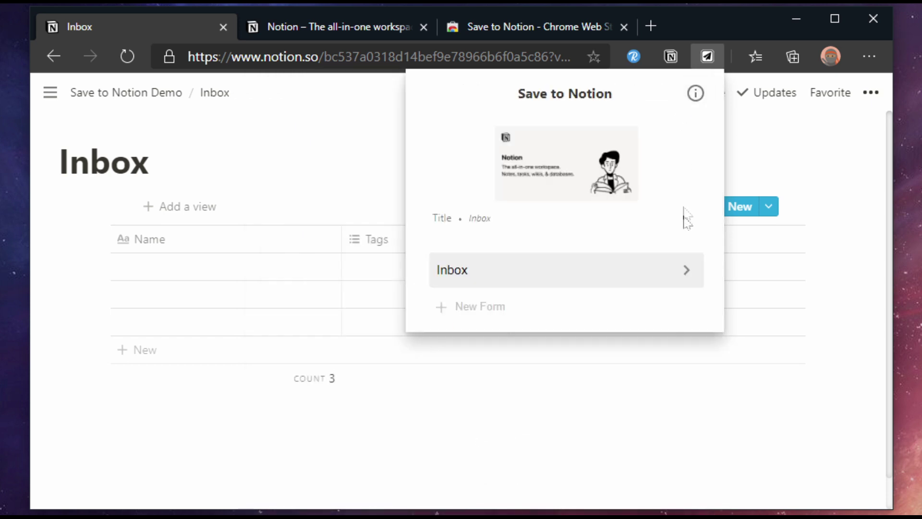
click(653, 440)
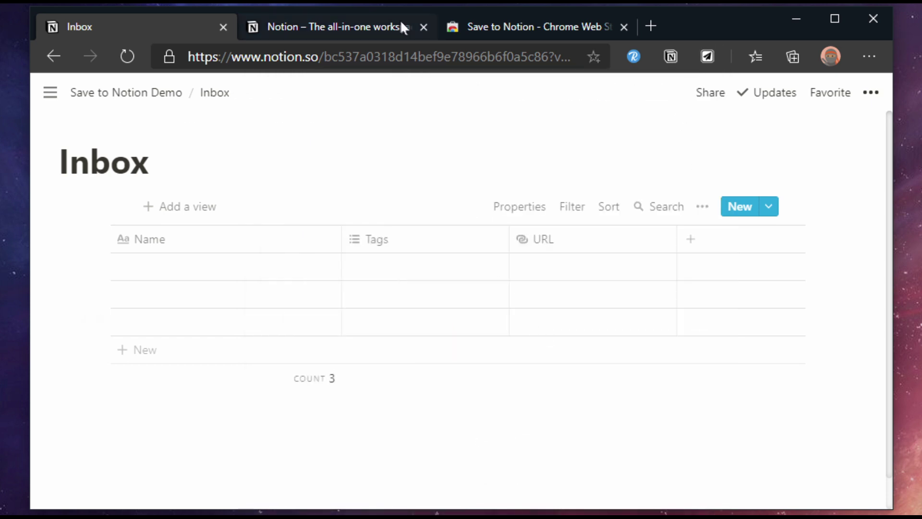
click(378, 24)
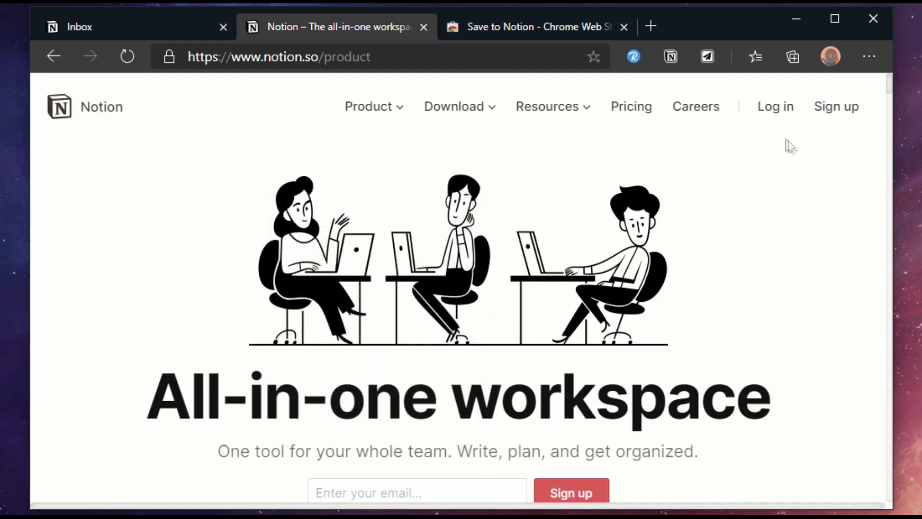
click(713, 66)
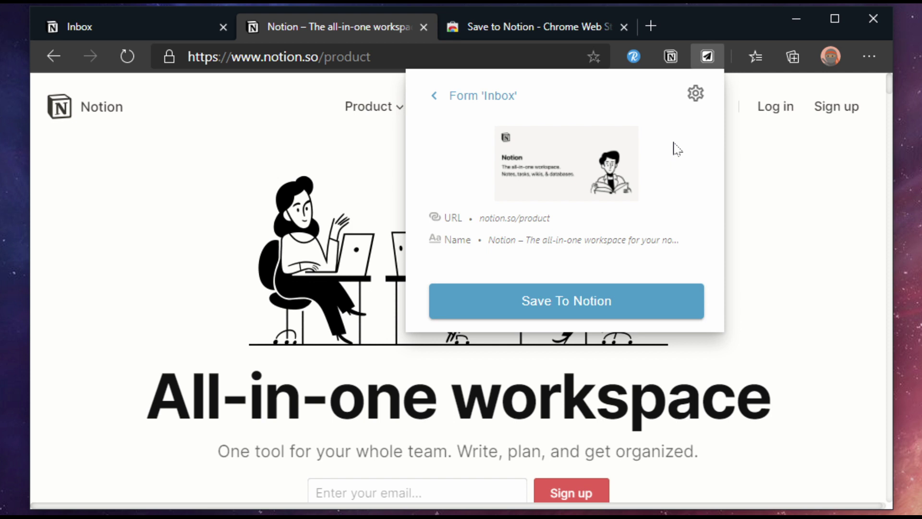
click(483, 96)
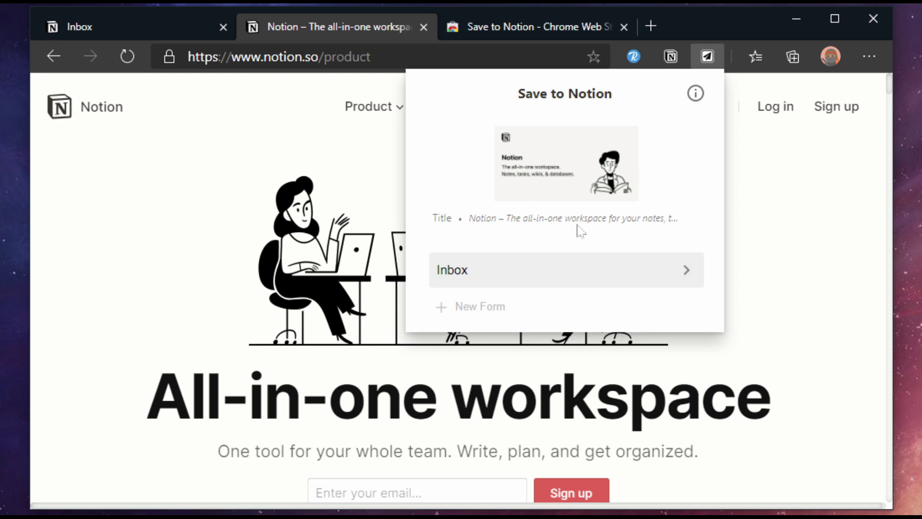
click(606, 279)
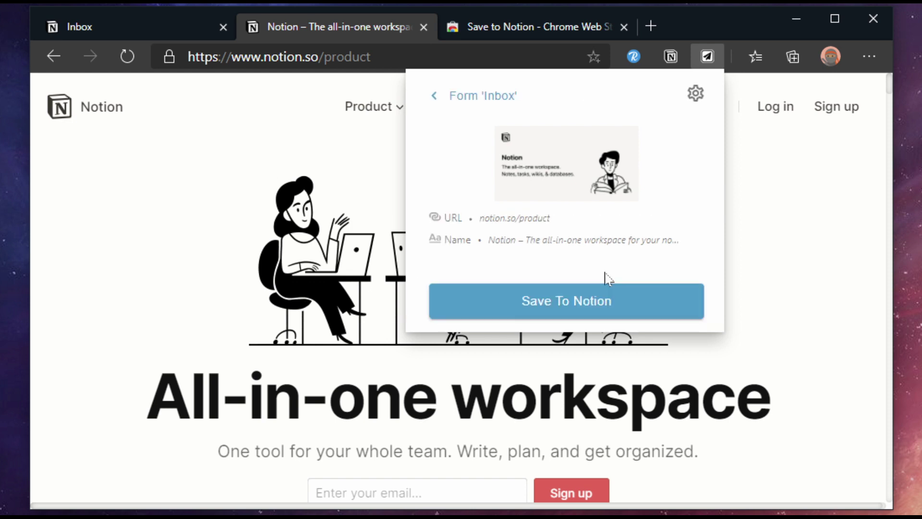
Save the notion.so/product page to Inbox and review the saved page in Notion.
click(671, 307)
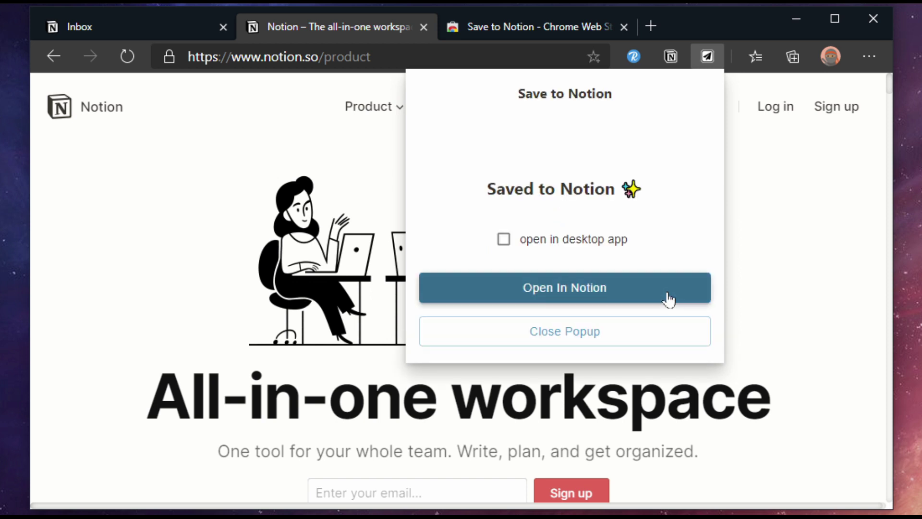
click(668, 299)
scroll(661, 325, down, 8)
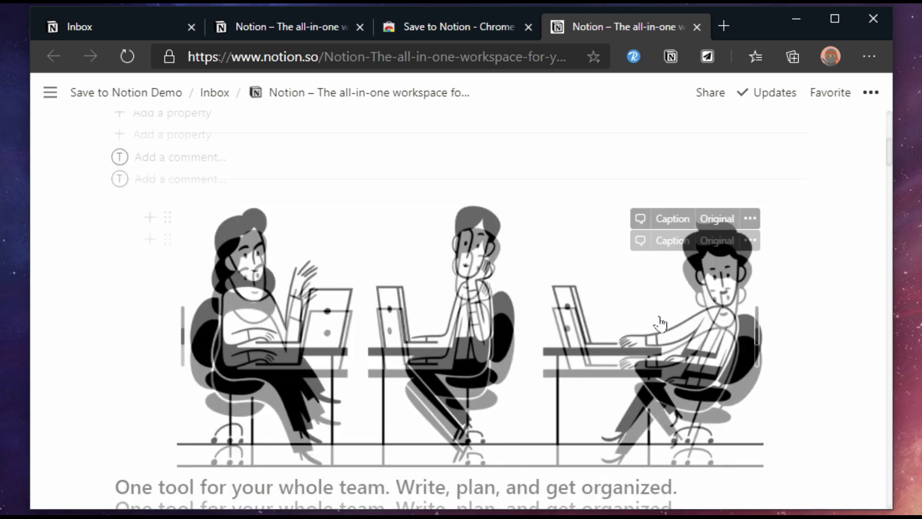
scroll(660, 325, down, 15)
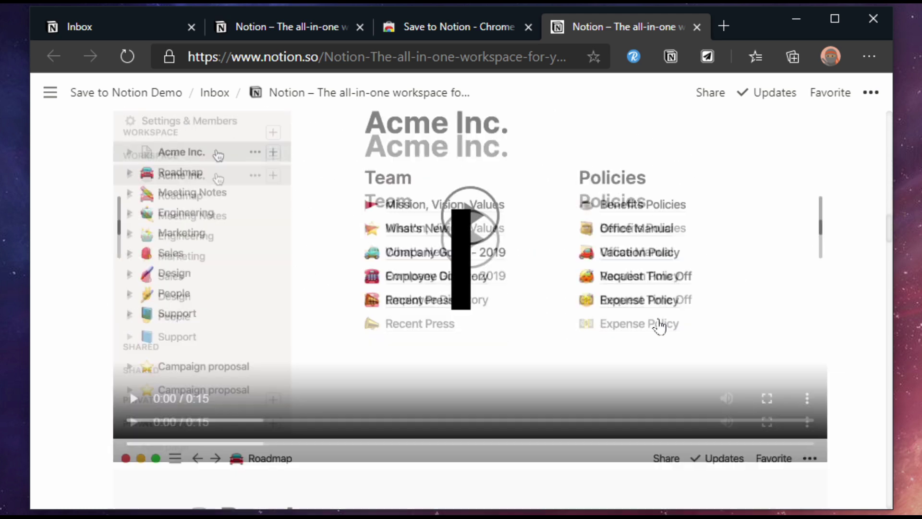
scroll(660, 327, down, 5)
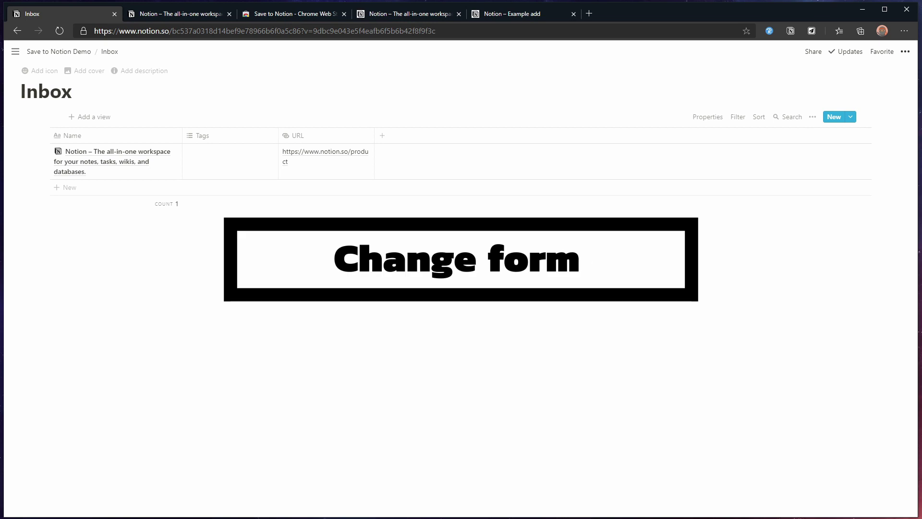
Unlock the Inbox form's Page Title, add a Tags field, and save the form settings.
click(813, 32)
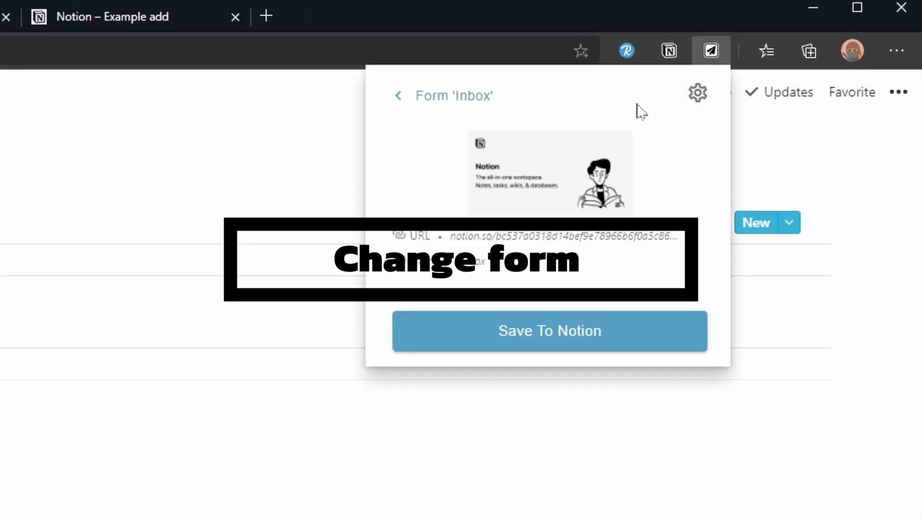
click(702, 102)
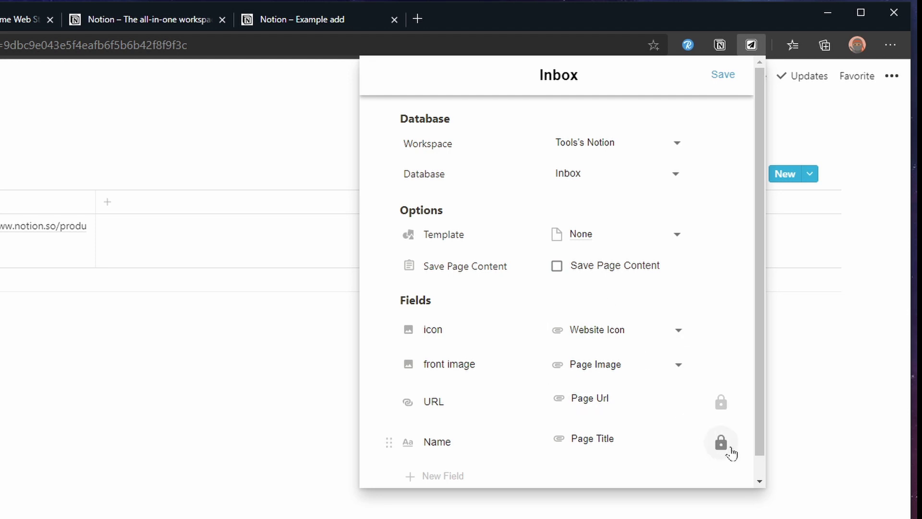
click(729, 449)
scroll(618, 381, down, 1)
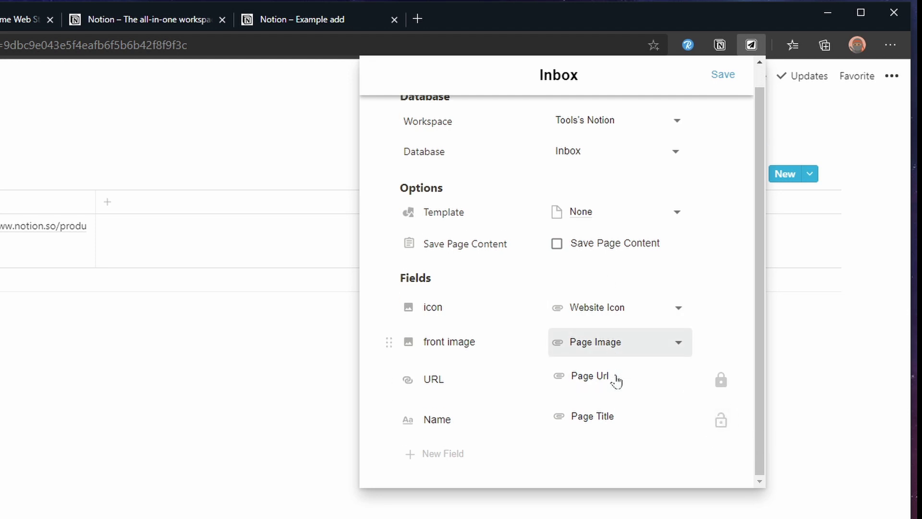
click(460, 456)
click(462, 428)
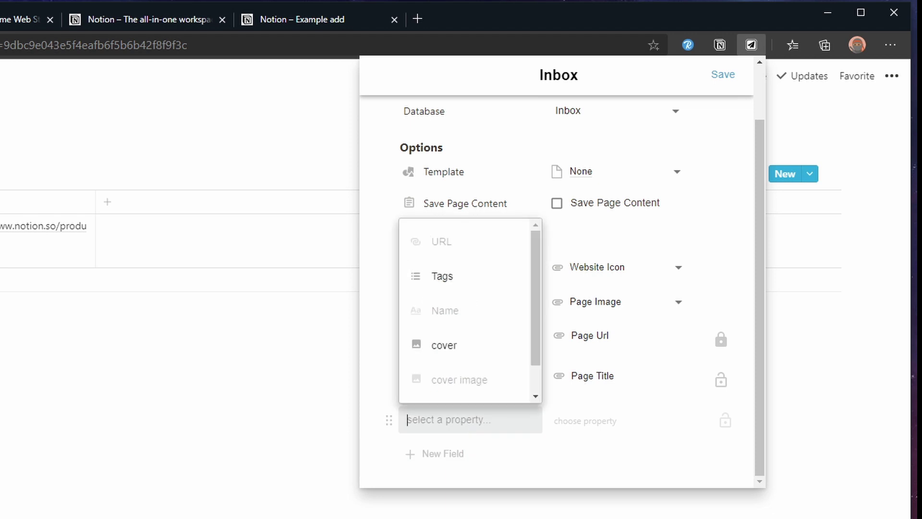
click(462, 278)
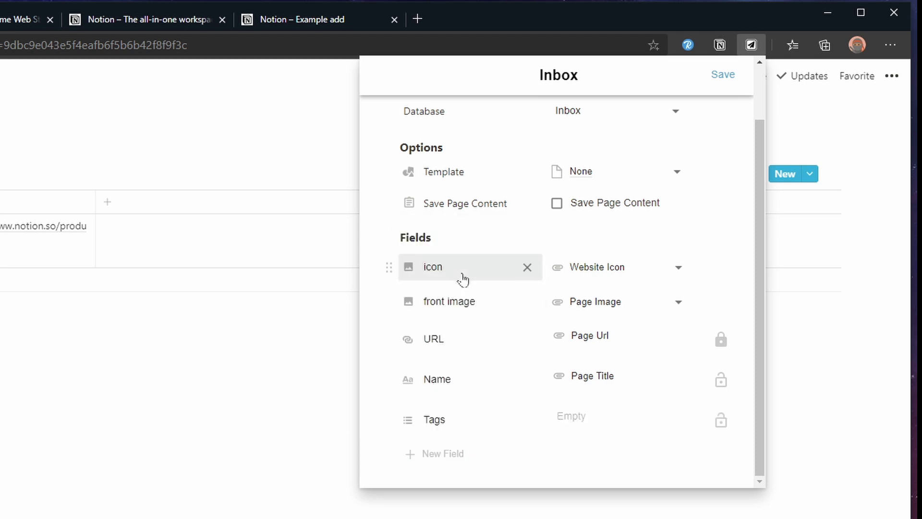
click(731, 73)
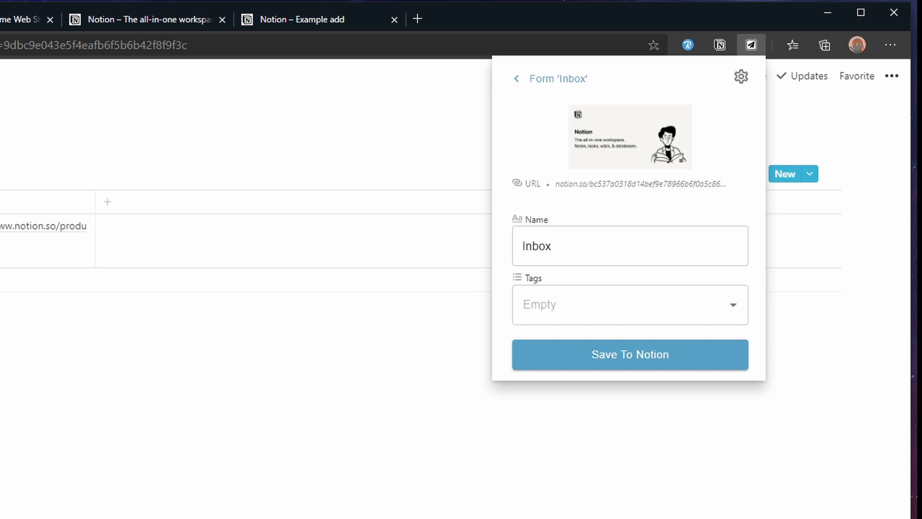
Rename the product page entry to 'Notion – Example add', tag it 'example', and save to Inbox.
click(721, 459)
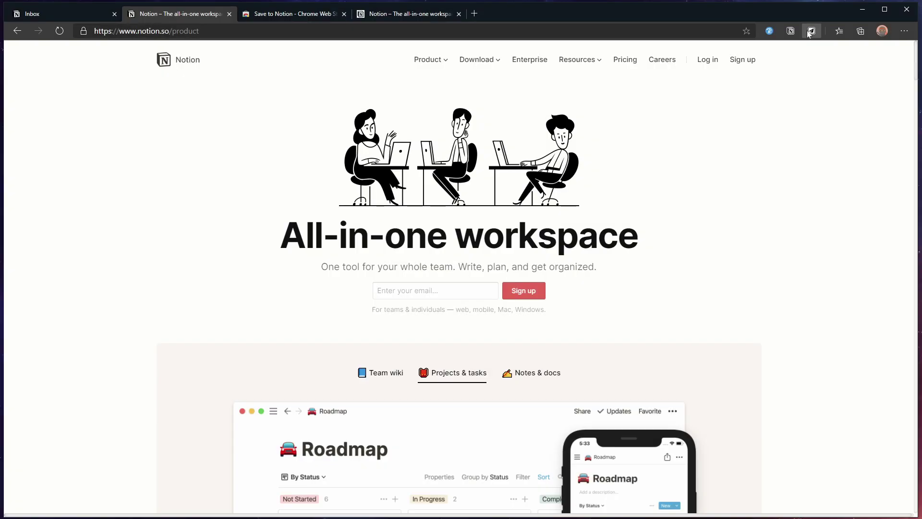
click(811, 31)
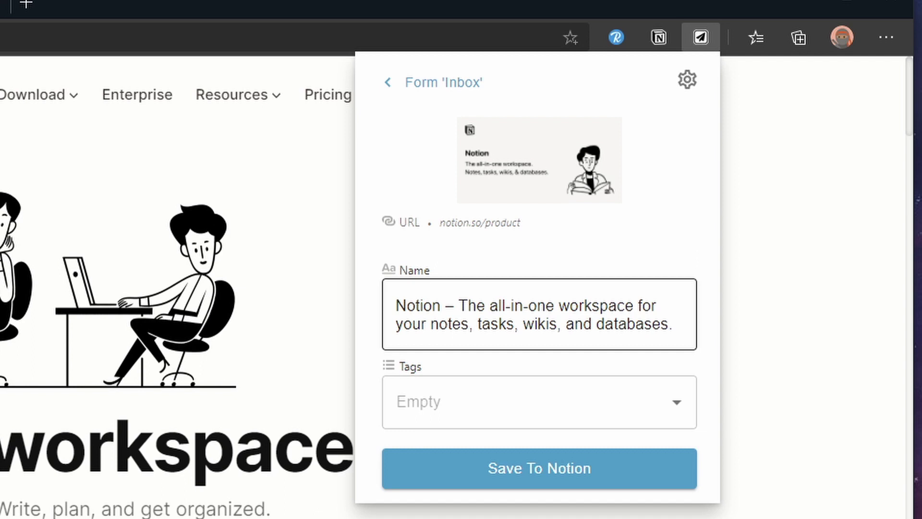
click(566, 324)
drag(456, 305, 674, 324)
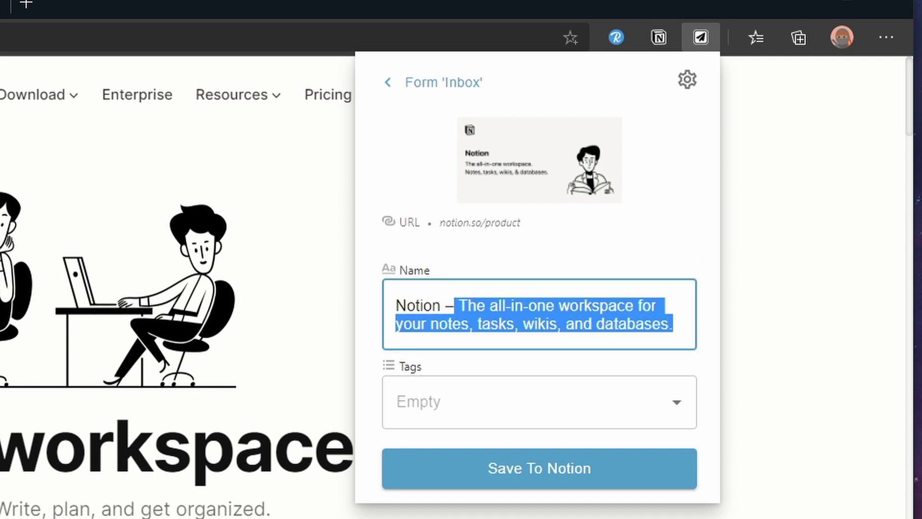
text(Exampkl)
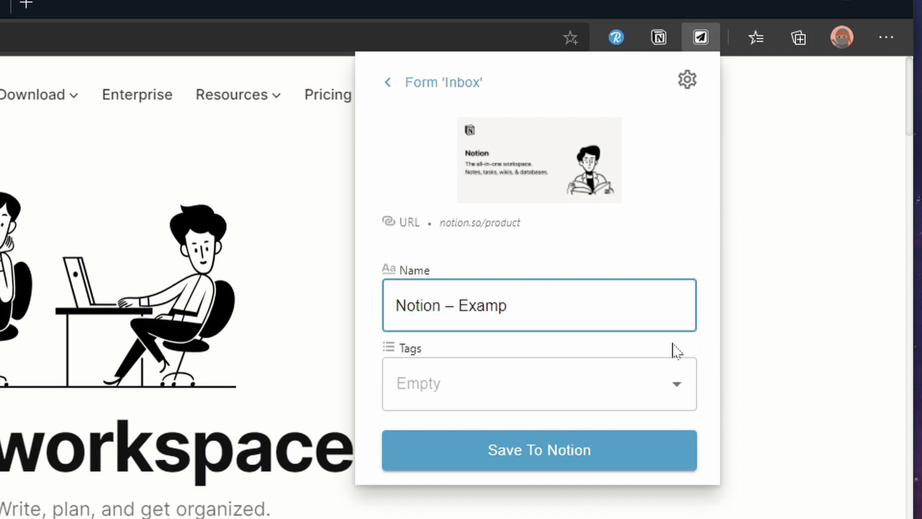
key(Tab)
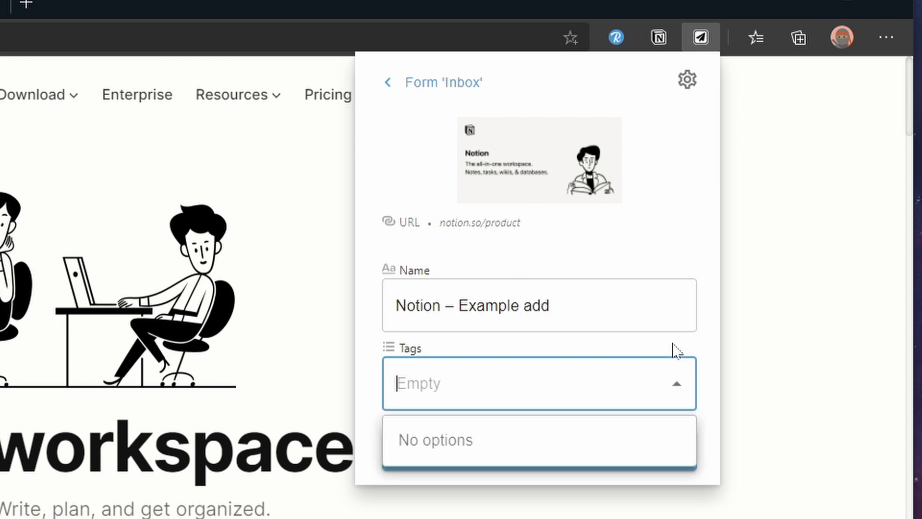
text(example)
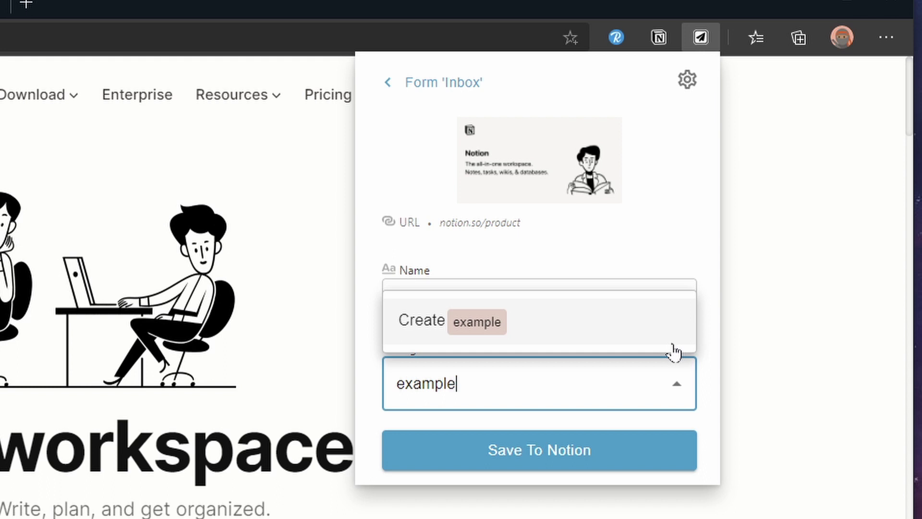
key(Return)
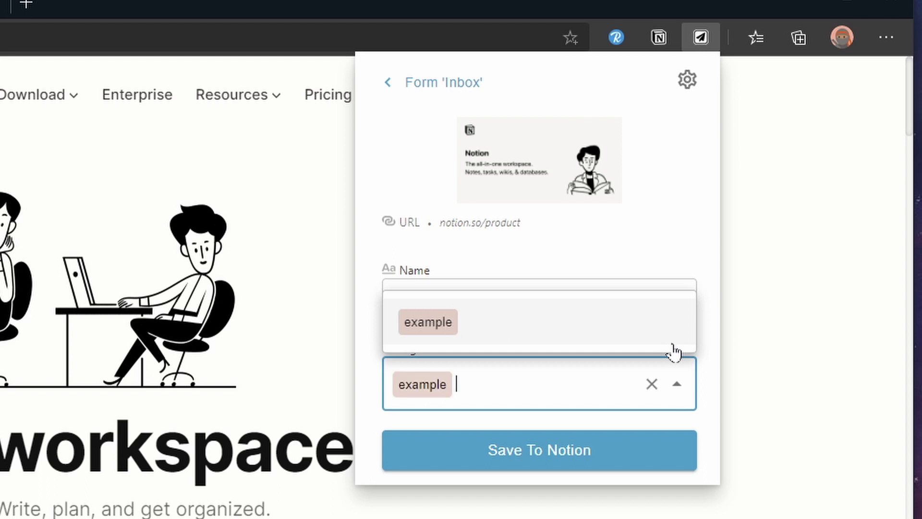
click(699, 413)
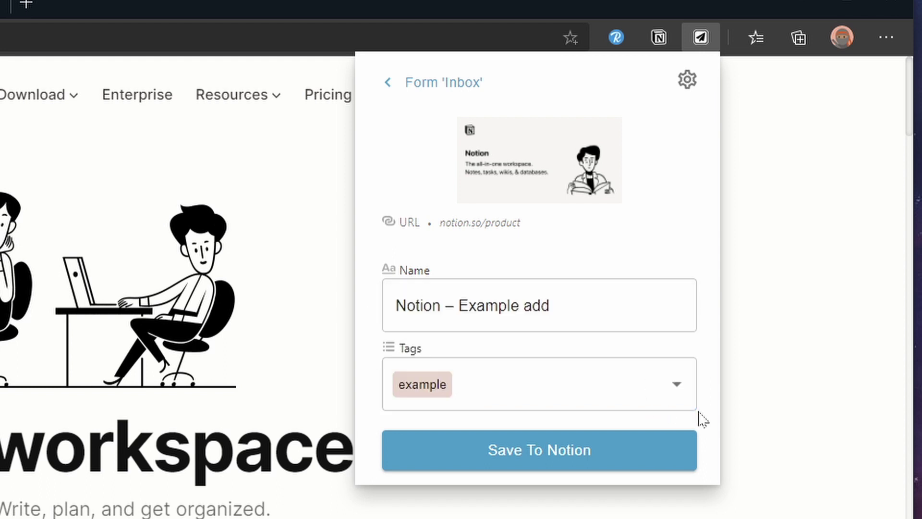
click(623, 454)
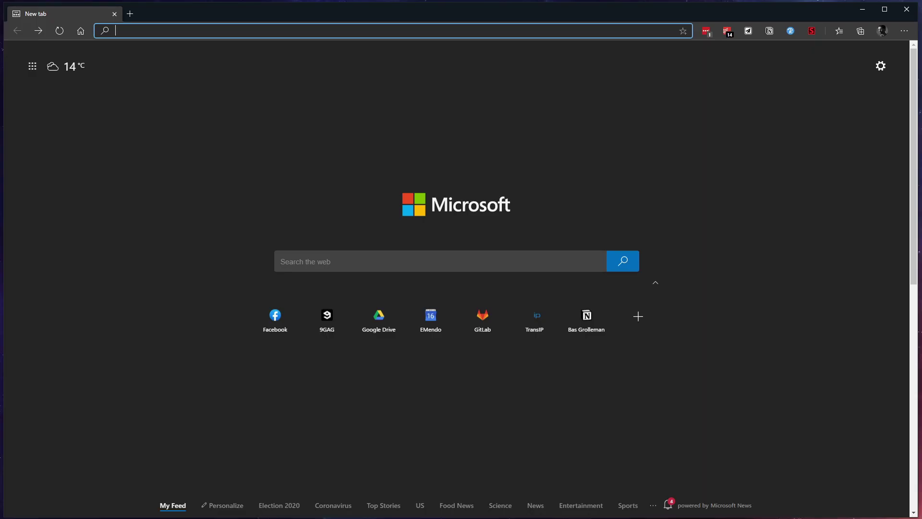
Load letterboxd.com and scroll through it toward the Tenet (2020) film page.
text(lett)
key(Return)
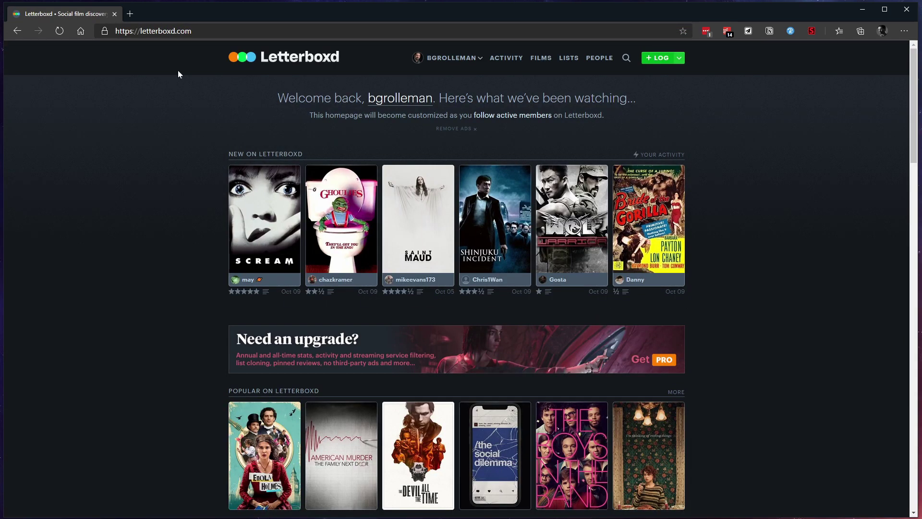
scroll(175, 337, down, 7)
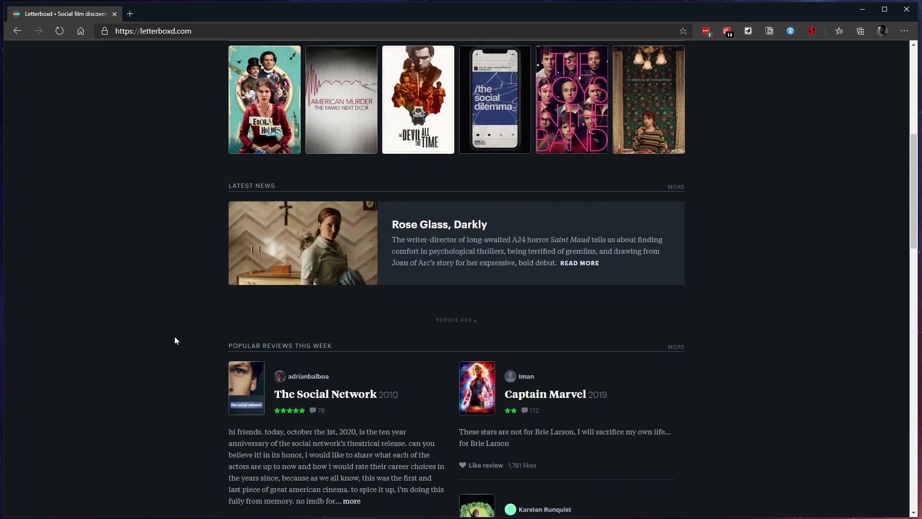
scroll(174, 338, down, 10)
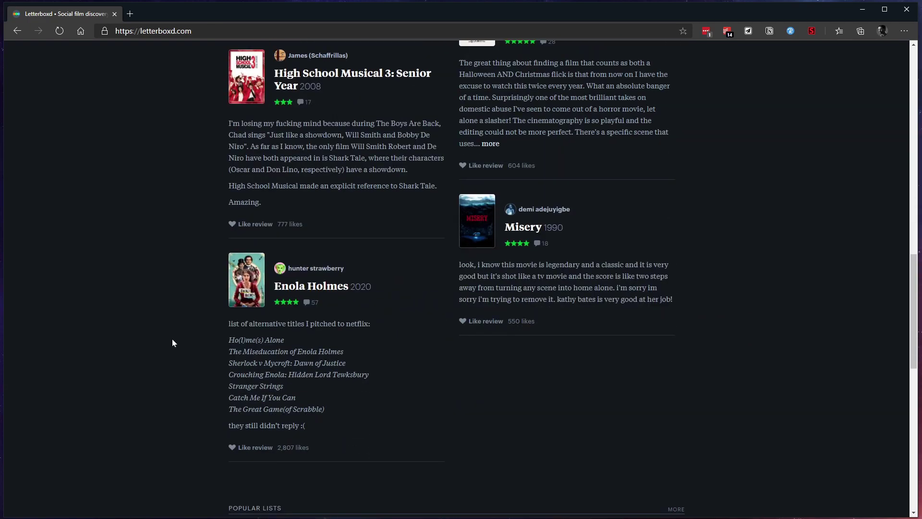
scroll(172, 338, down, 8)
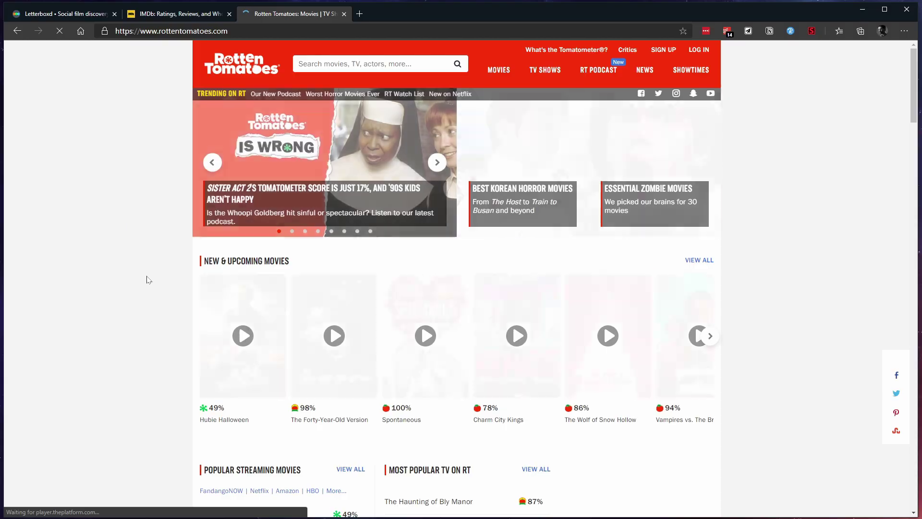
scroll(146, 280, down, 2)
scroll(146, 280, down, 2)
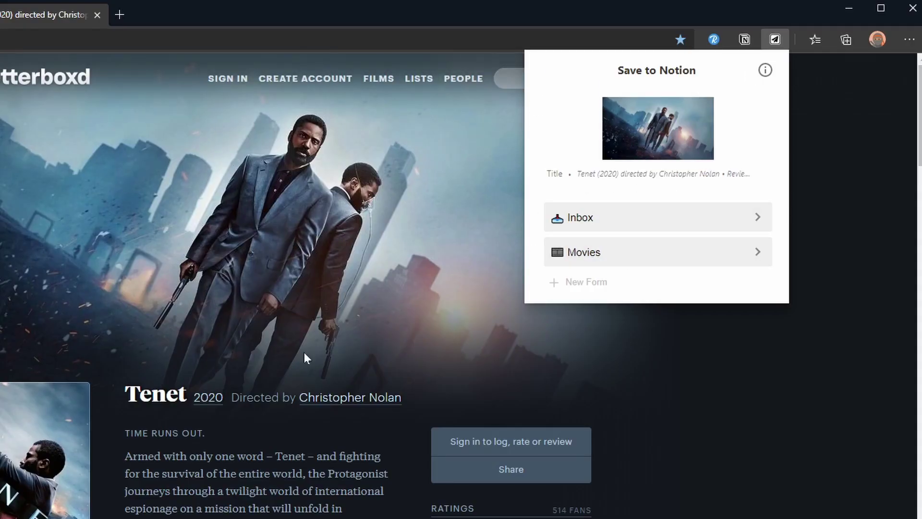
Save Tenet to Movies with the name trimmed to 'Tenet', four stars and Watched.
click(587, 256)
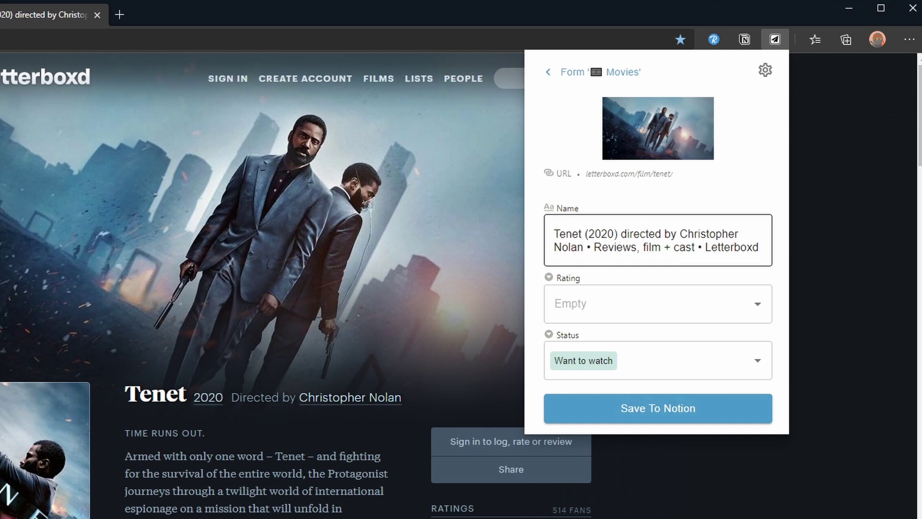
drag(582, 234, 780, 257)
key(BackSpace)
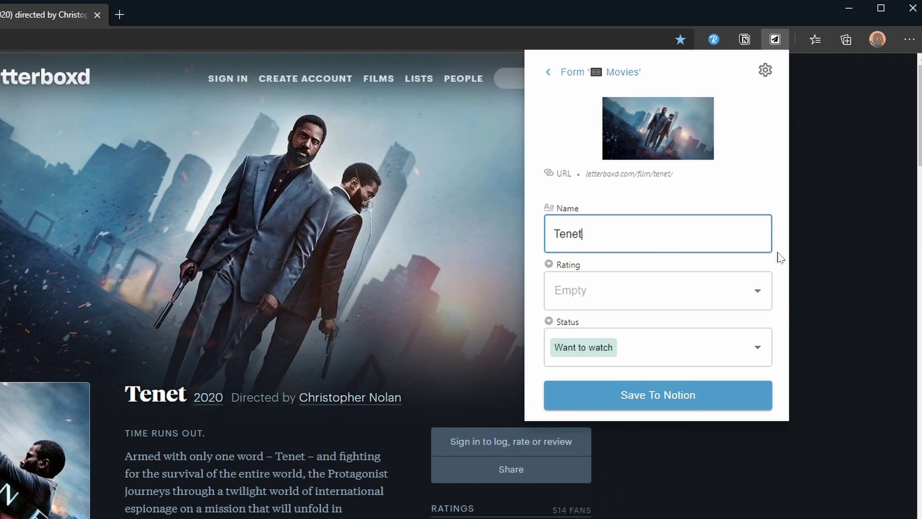
click(690, 290)
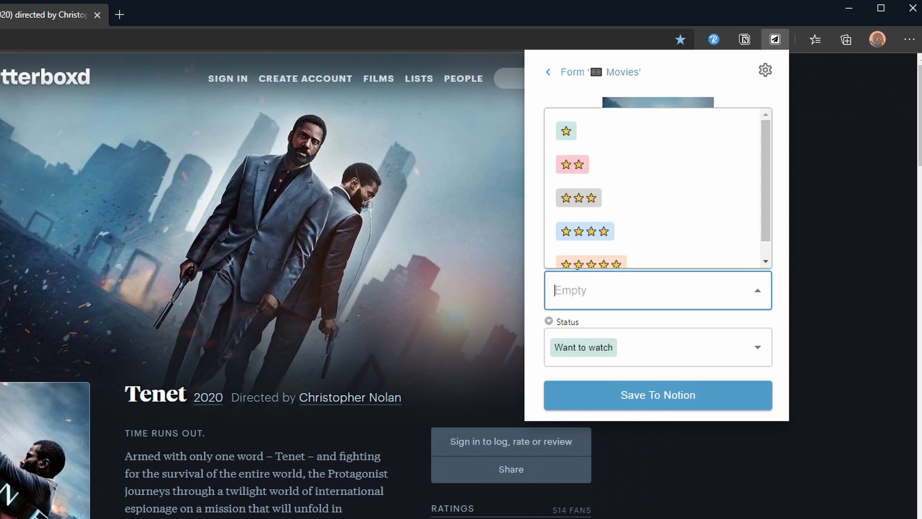
click(644, 242)
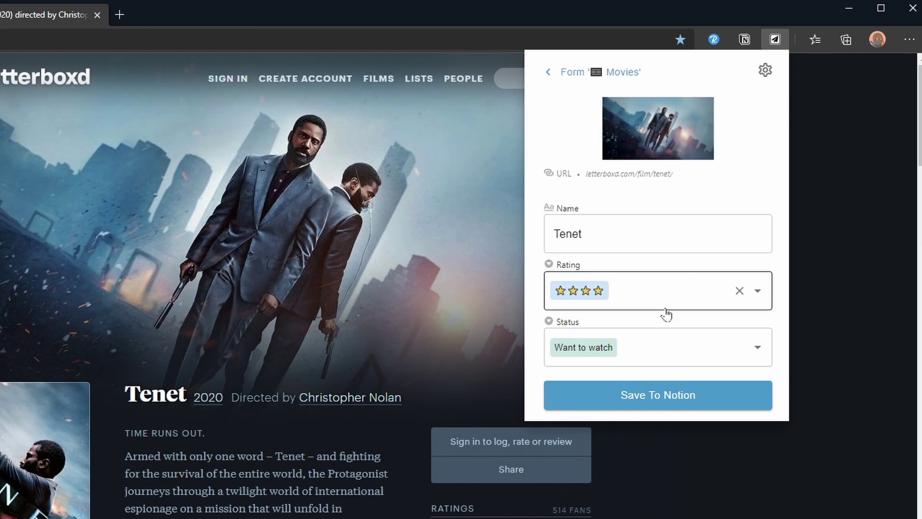
click(683, 345)
click(599, 272)
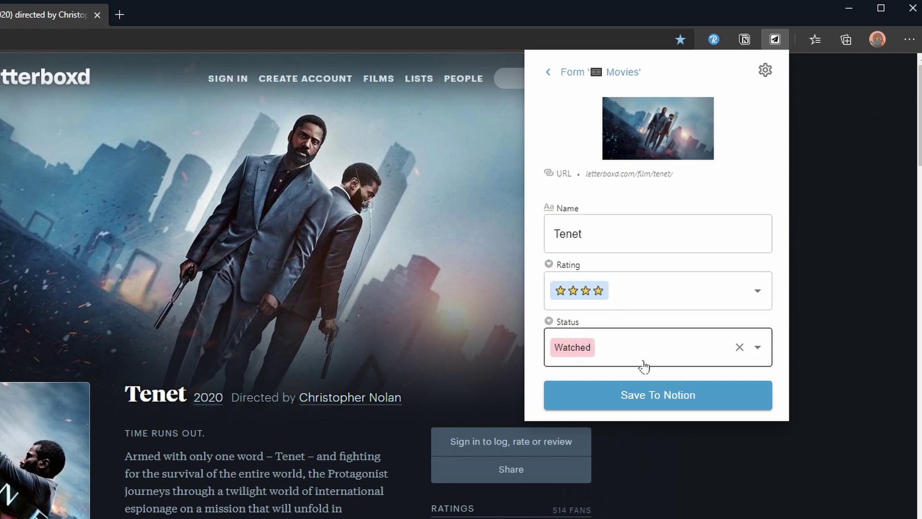
click(649, 396)
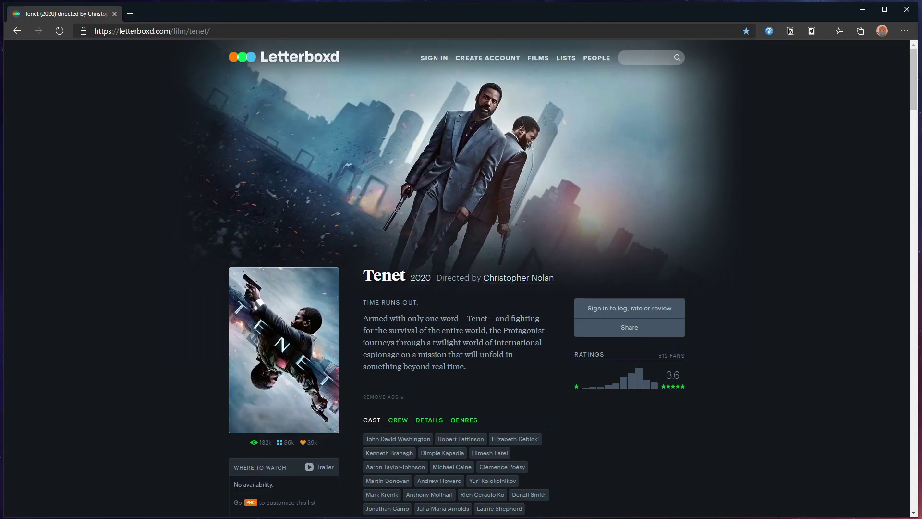
Save 'Tenet (2020)' to Movies rated four stars with status Watched.
click(812, 30)
click(755, 180)
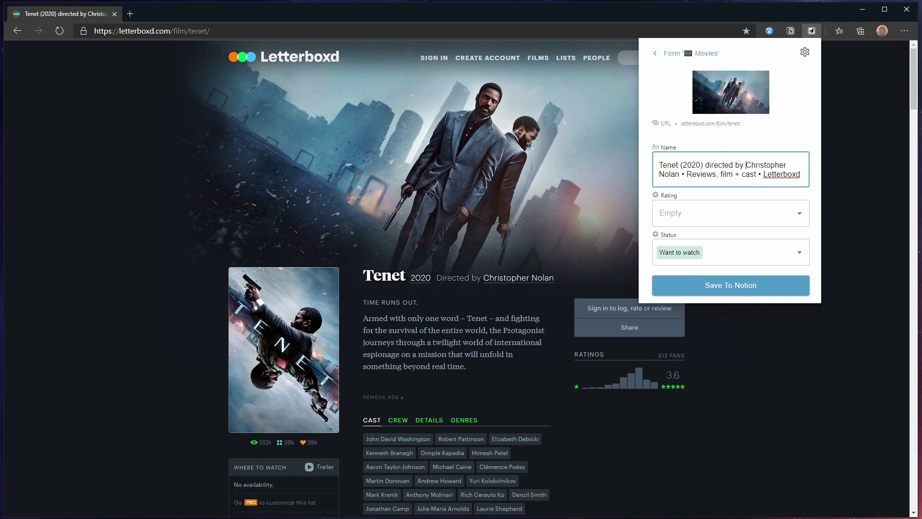
click(748, 212)
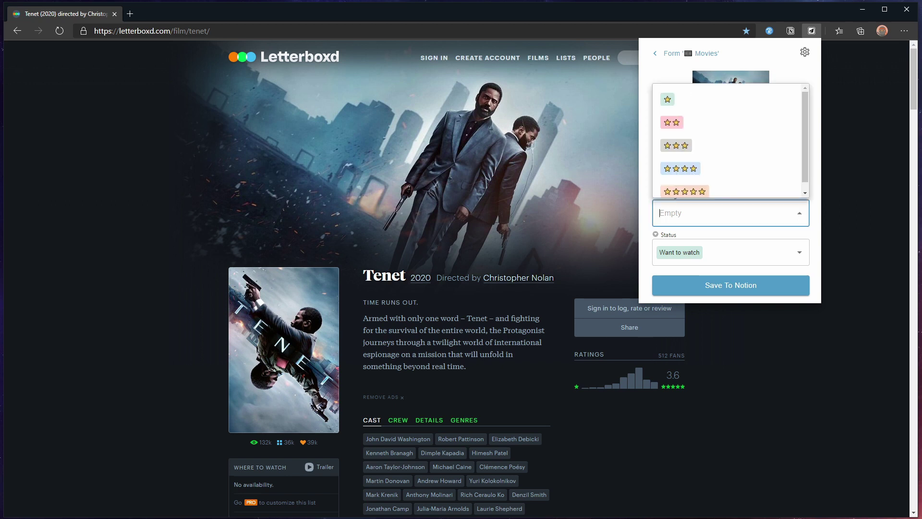
click(720, 173)
click(735, 257)
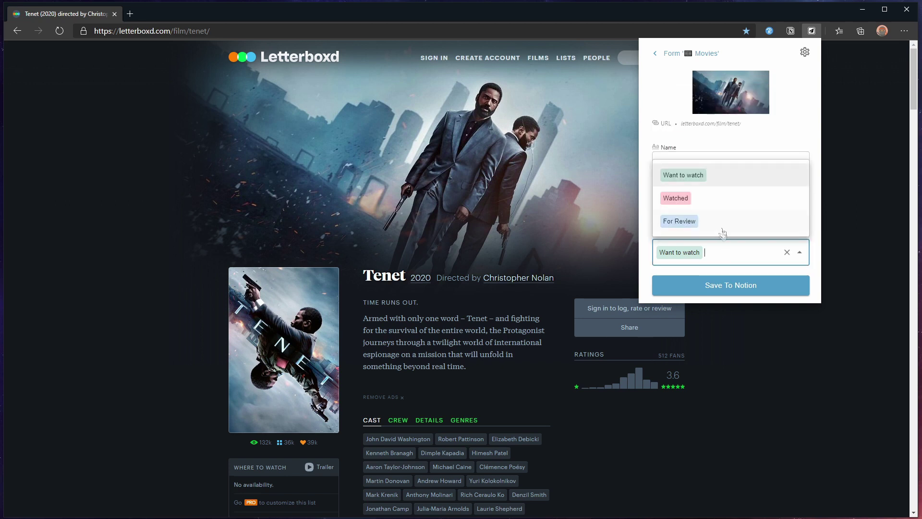
click(716, 201)
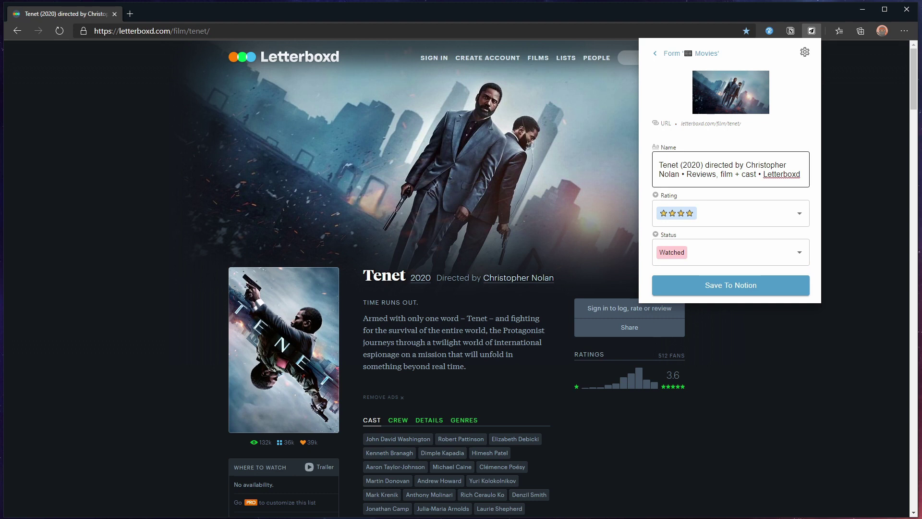
drag(703, 165, 801, 173)
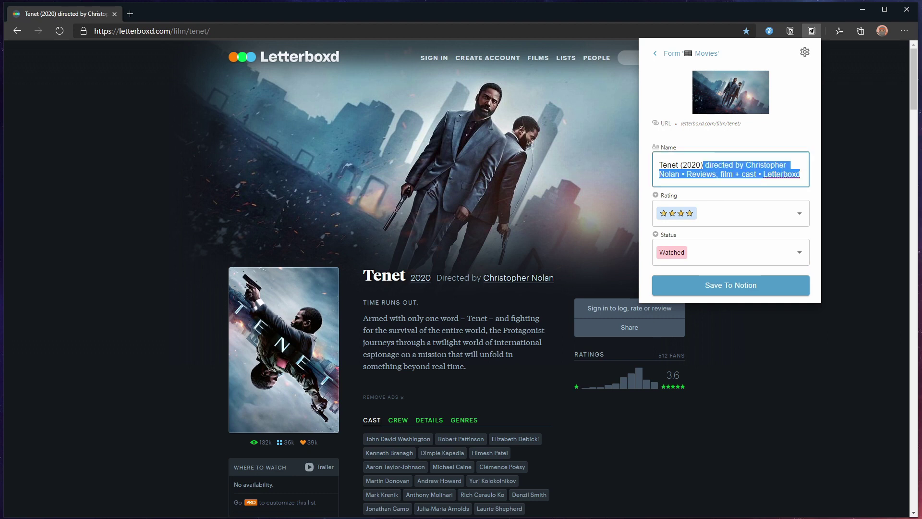
key(BackSpace)
click(763, 275)
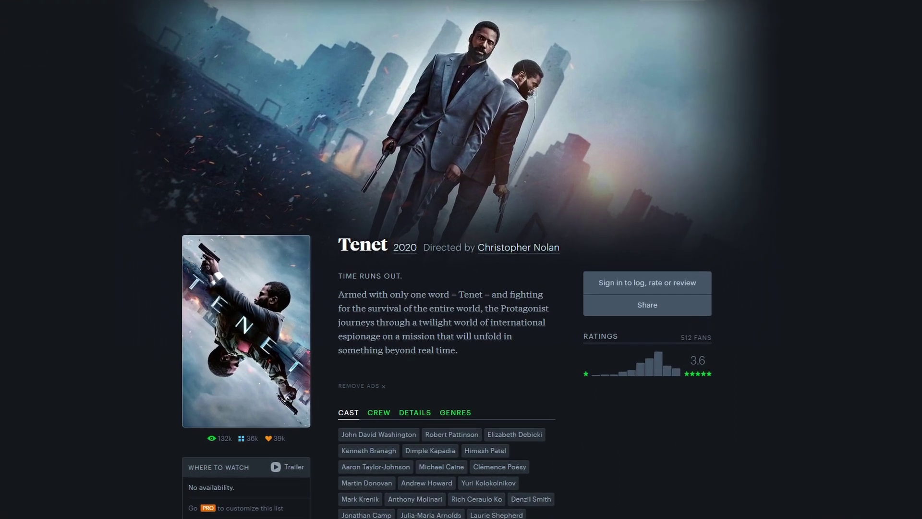
Add Tenet's synopsis paragraph as a highlight.
drag(465, 367, 363, 323)
right_click(321, 231)
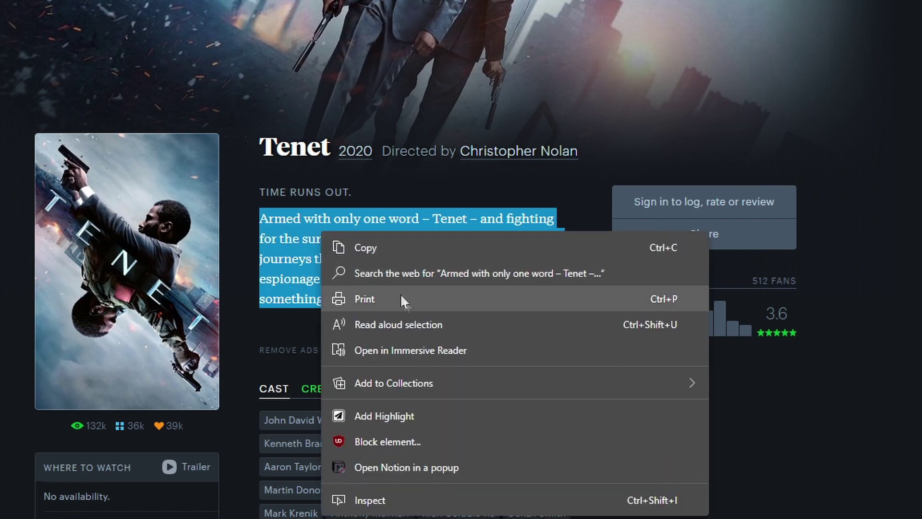
click(469, 417)
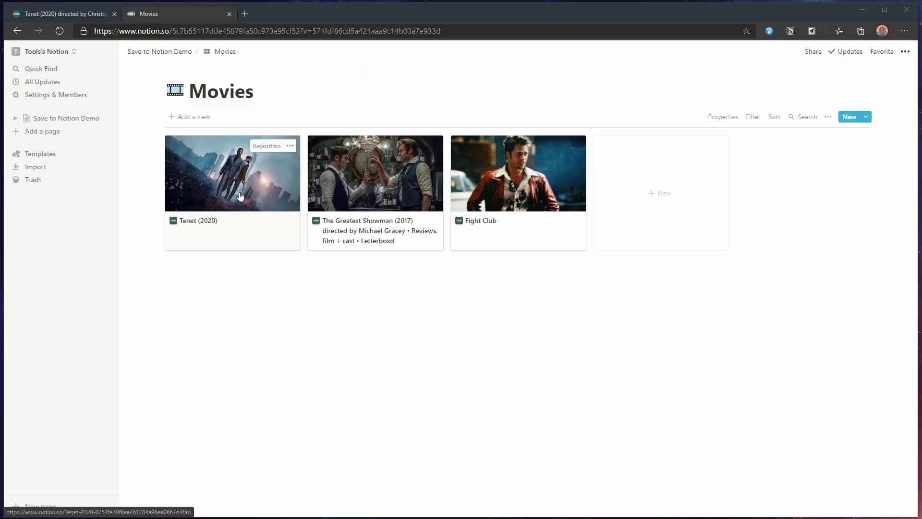
Open the Tenet card in the Movies gallery and select its saved synopsis text.
click(230, 183)
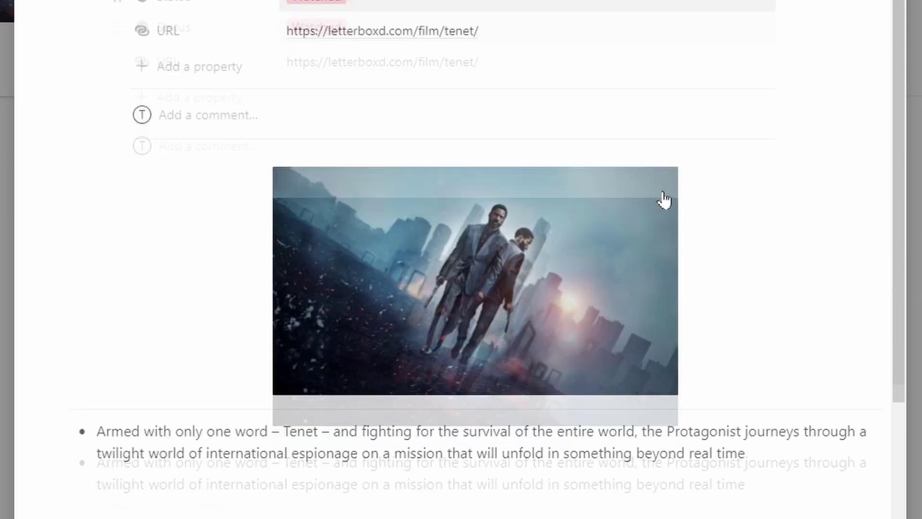
scroll(569, 314, down, 3)
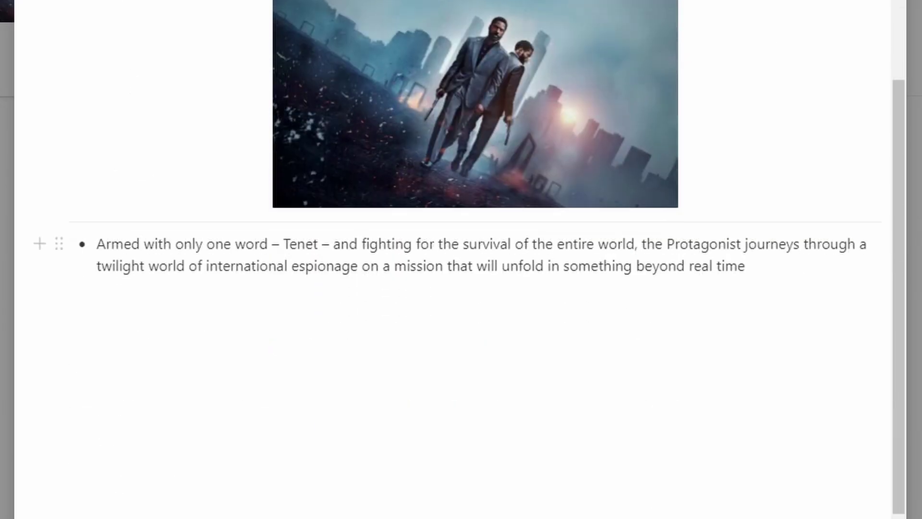
drag(746, 266, 95, 252)
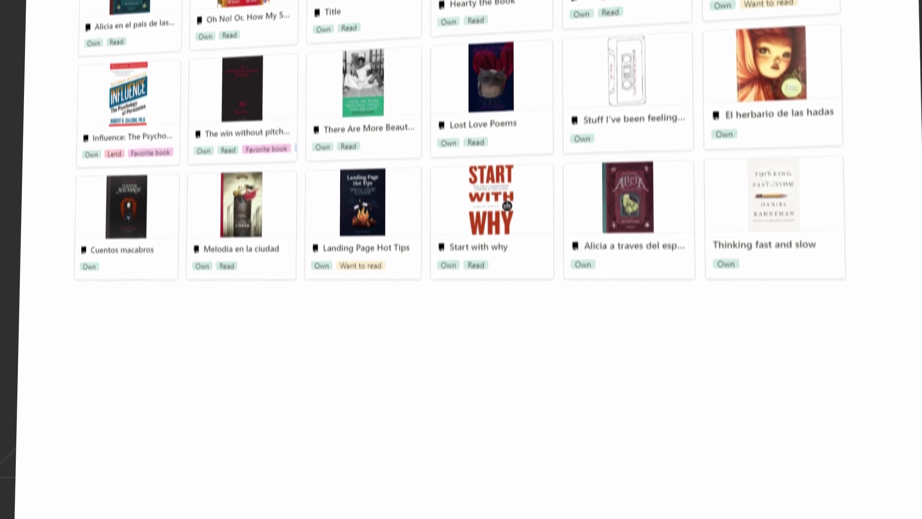
Duplicate the Library Template, then look through its Books and Book Authors databases.
scroll(461, 259, down, 5)
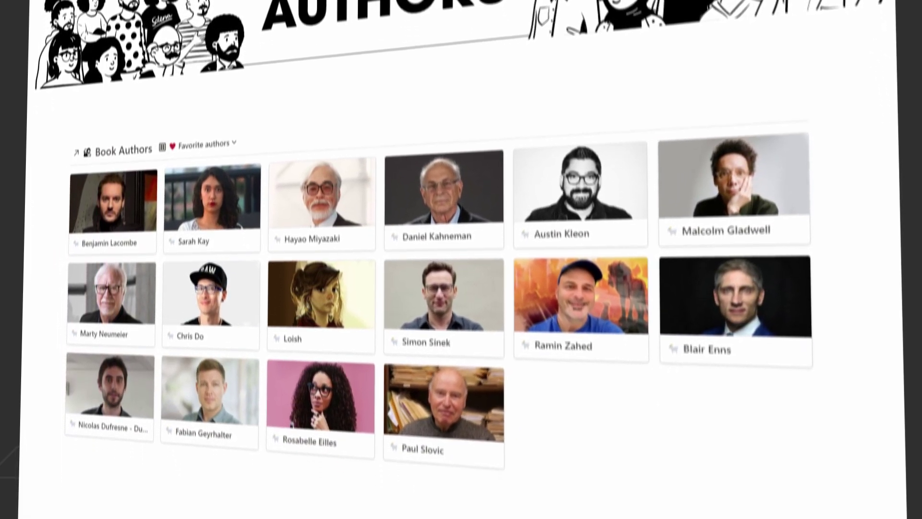
scroll(461, 259, down, 4)
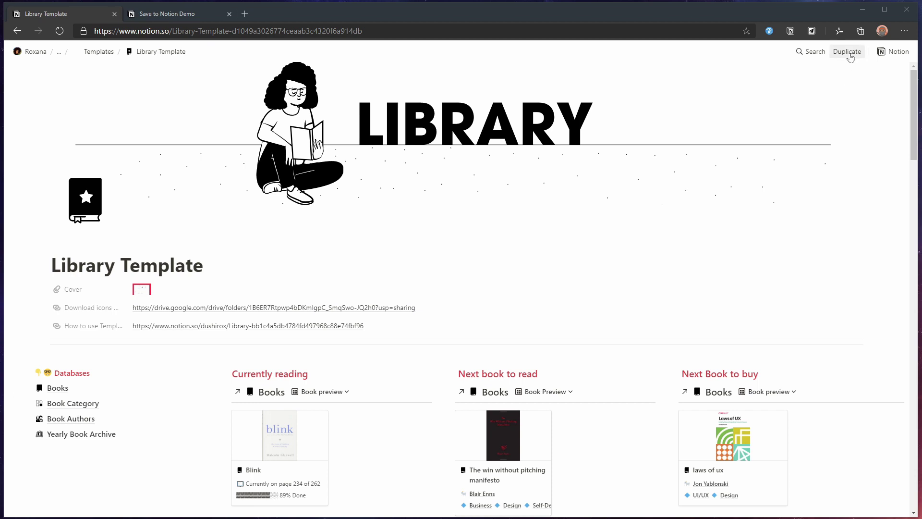
click(855, 53)
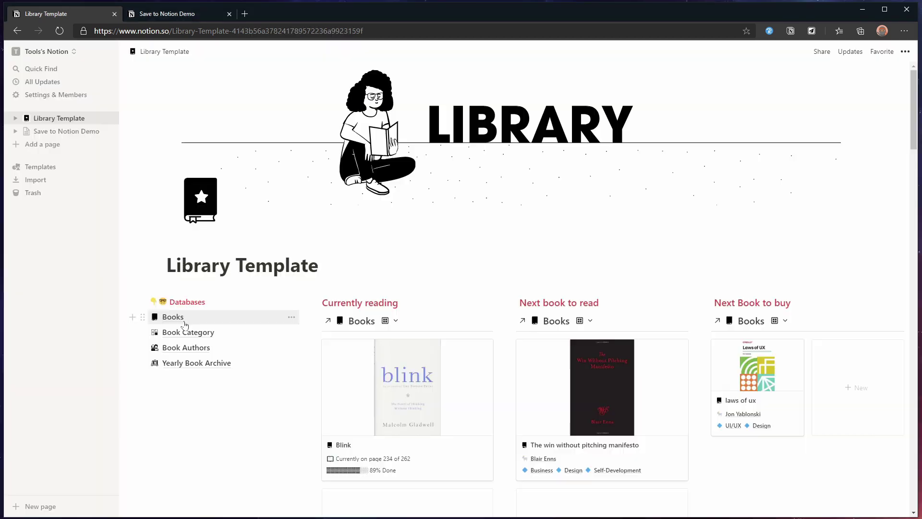
click(172, 315)
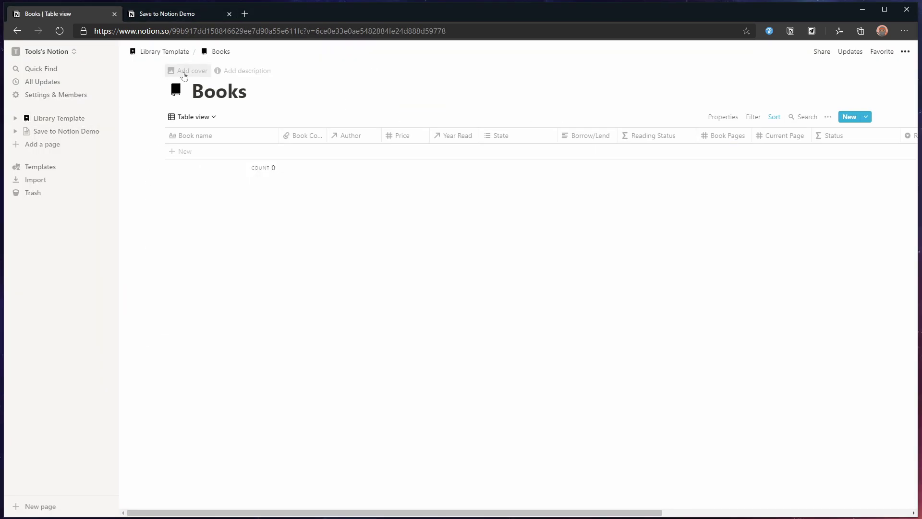
click(164, 51)
click(187, 346)
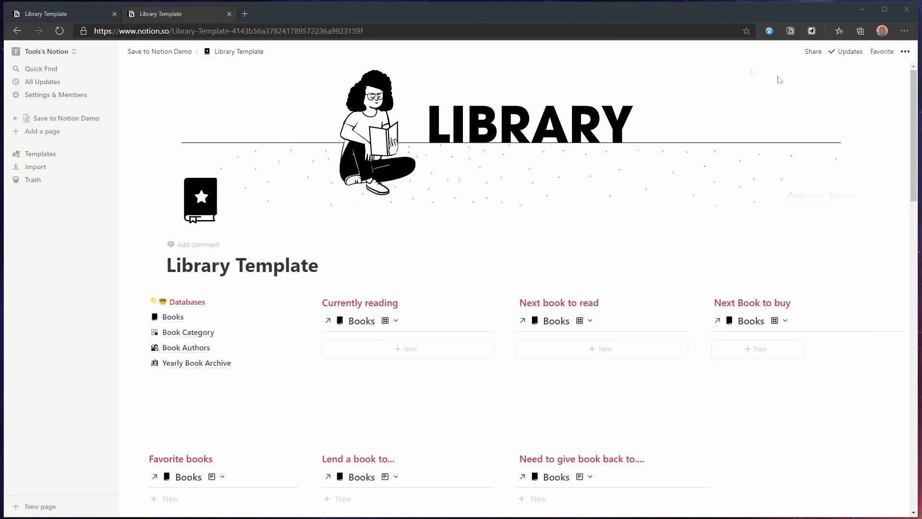
Create a new capture form that saves into the Books database.
click(812, 31)
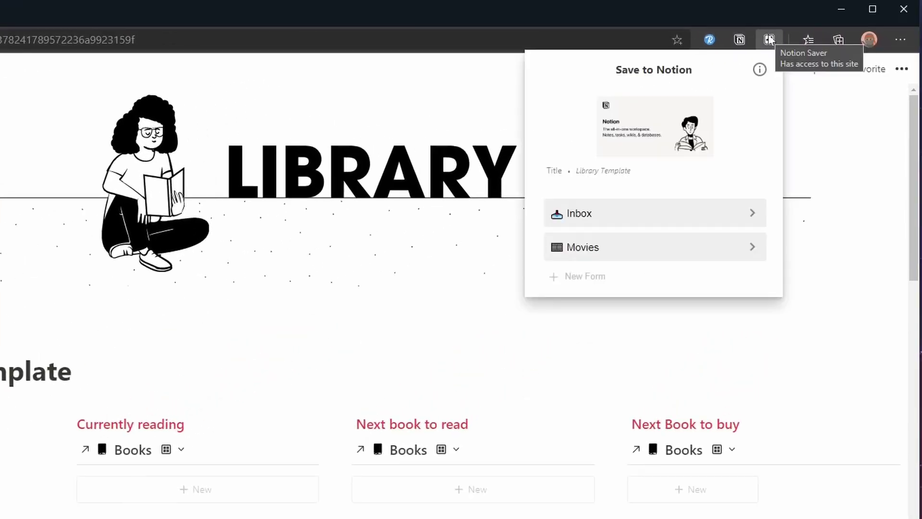
click(604, 284)
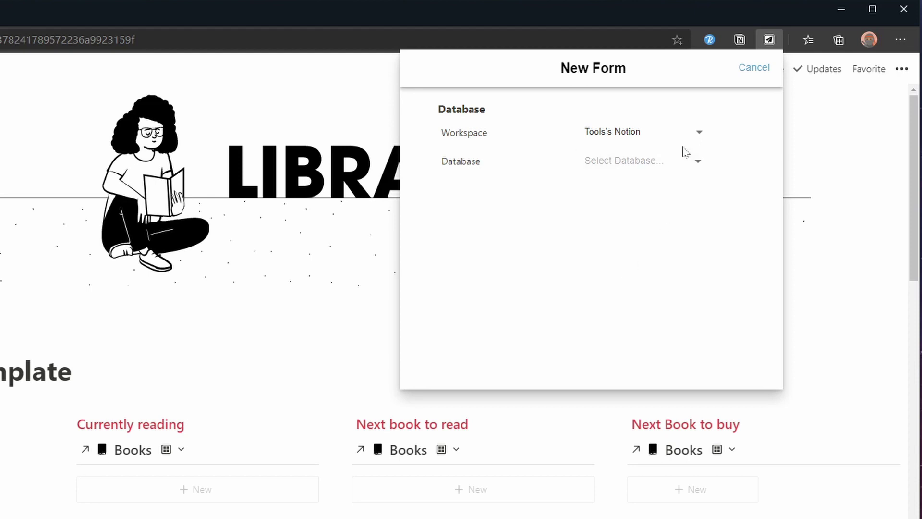
click(697, 162)
scroll(658, 226, down, 5)
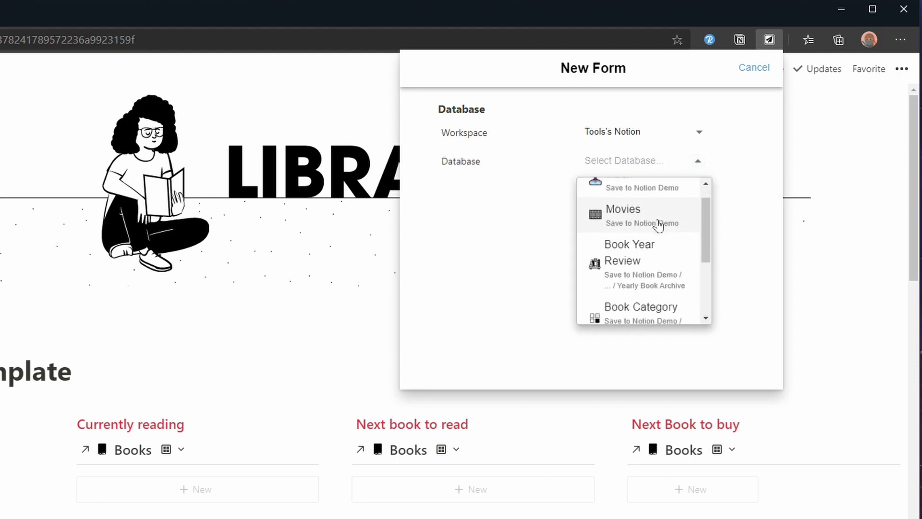
click(649, 304)
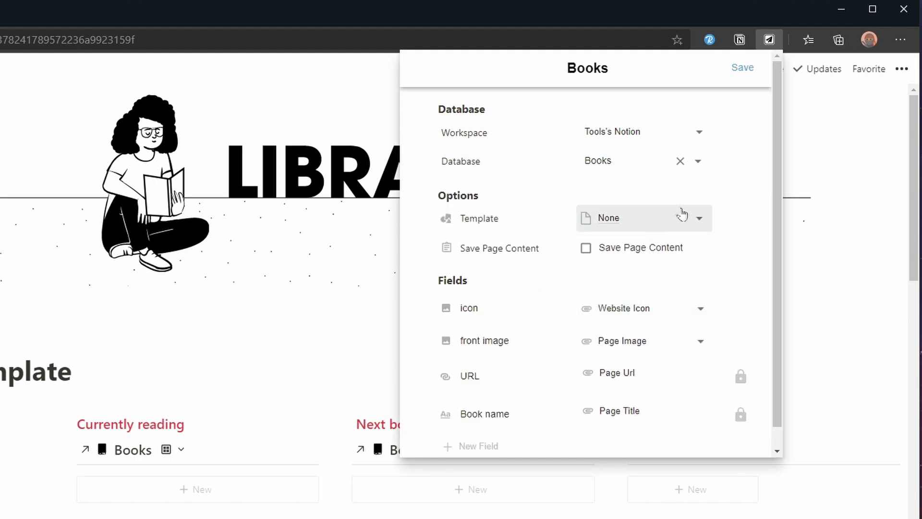
Apply the New Book template and unlock the Book name field for editing.
click(687, 218)
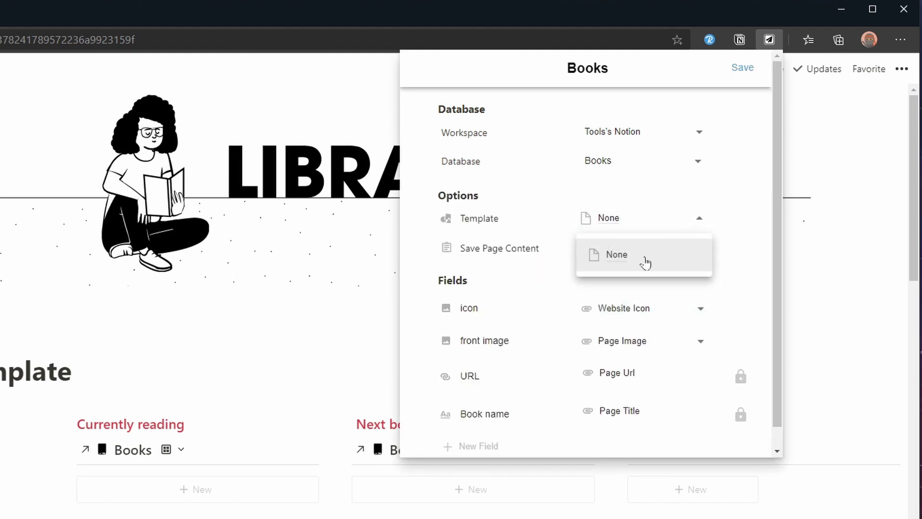
click(635, 289)
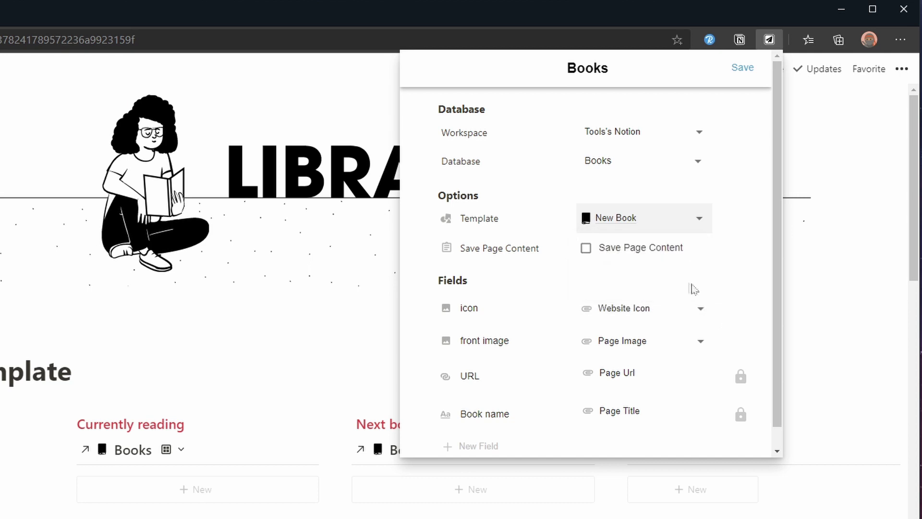
scroll(705, 305, down, 1)
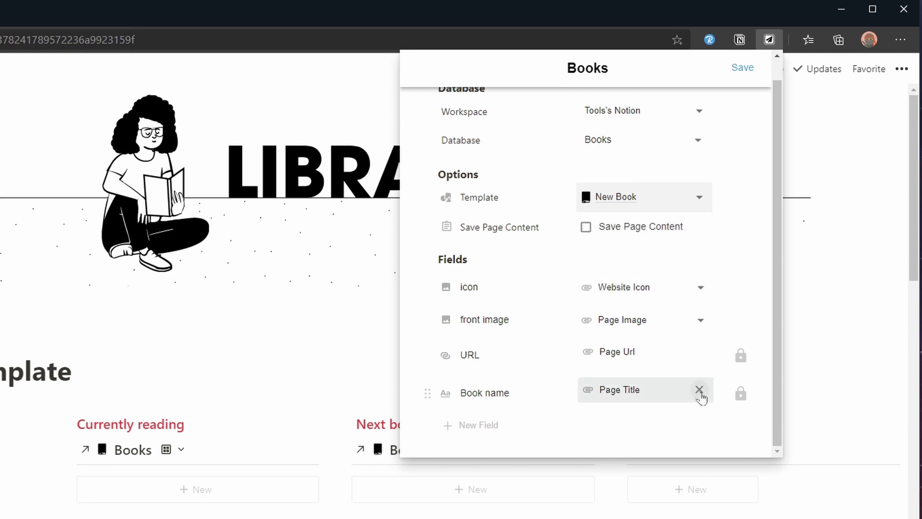
click(740, 394)
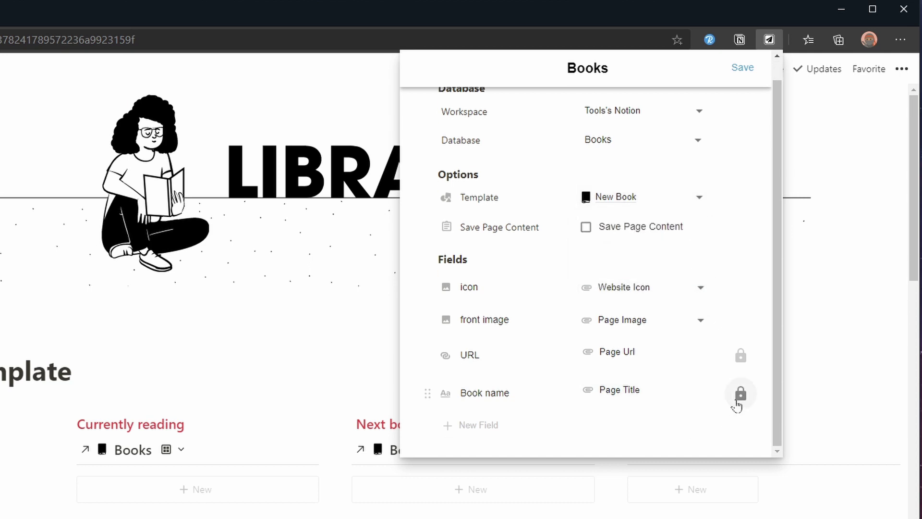
Add Book format and Language fields to the Books form.
click(490, 433)
click(495, 401)
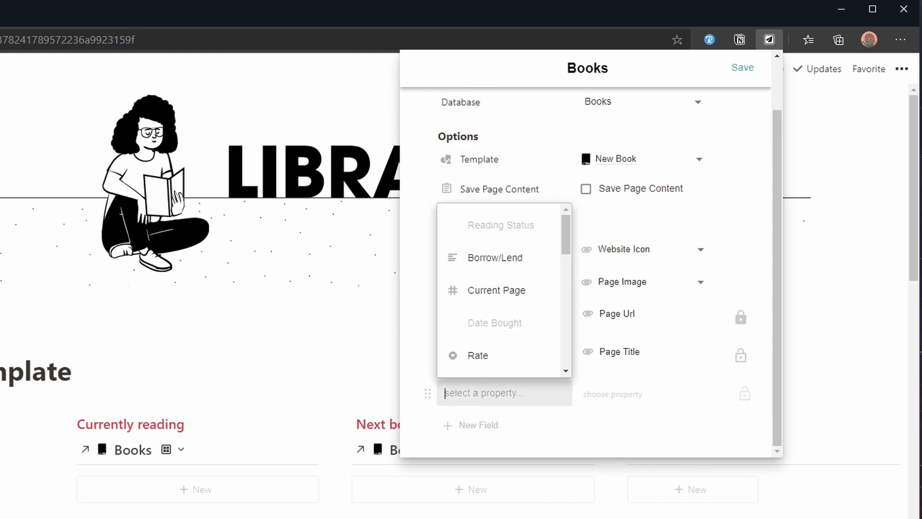
scroll(508, 318, down, 2)
scroll(508, 317, down, 2)
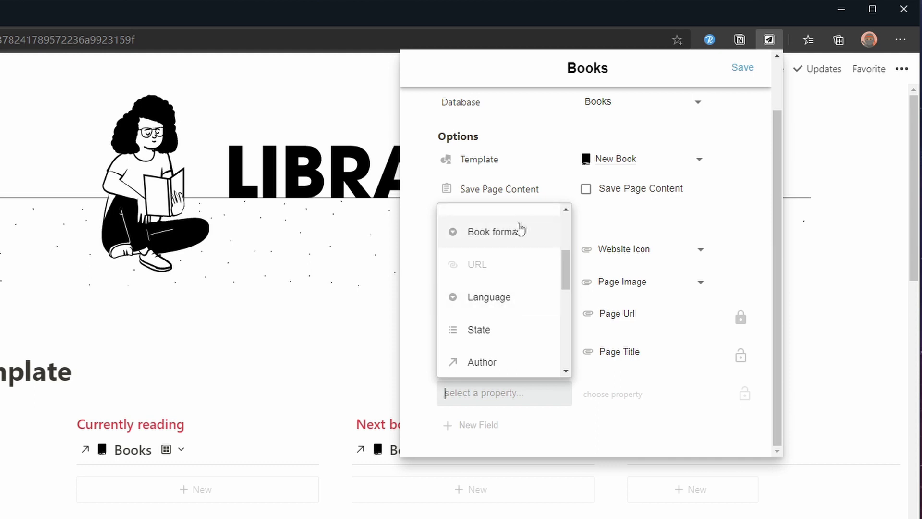
click(514, 232)
click(491, 426)
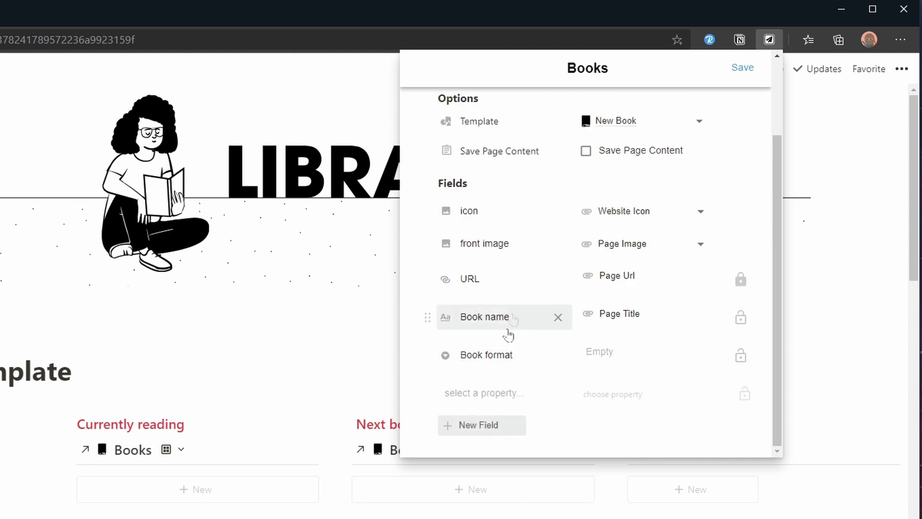
click(484, 399)
scroll(506, 331, down, 3)
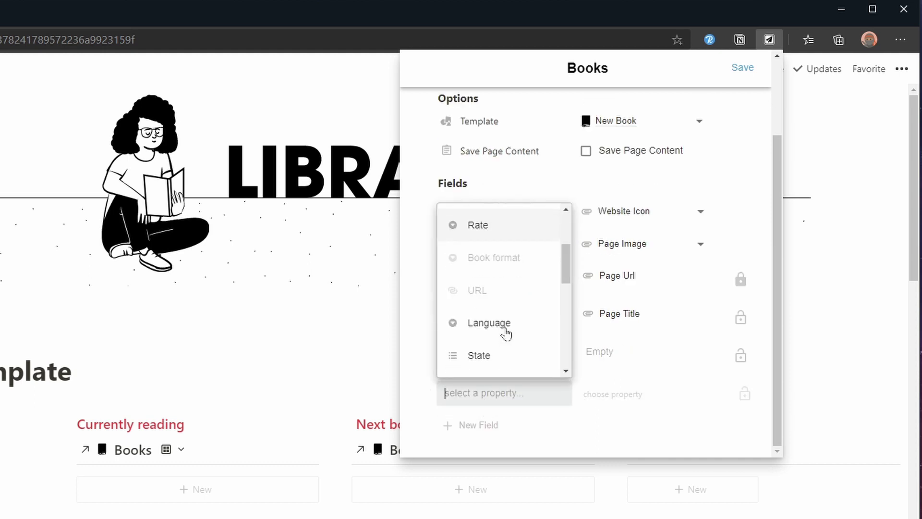
click(505, 326)
Set Book format to E-Book and Language to English.
click(601, 351)
click(608, 281)
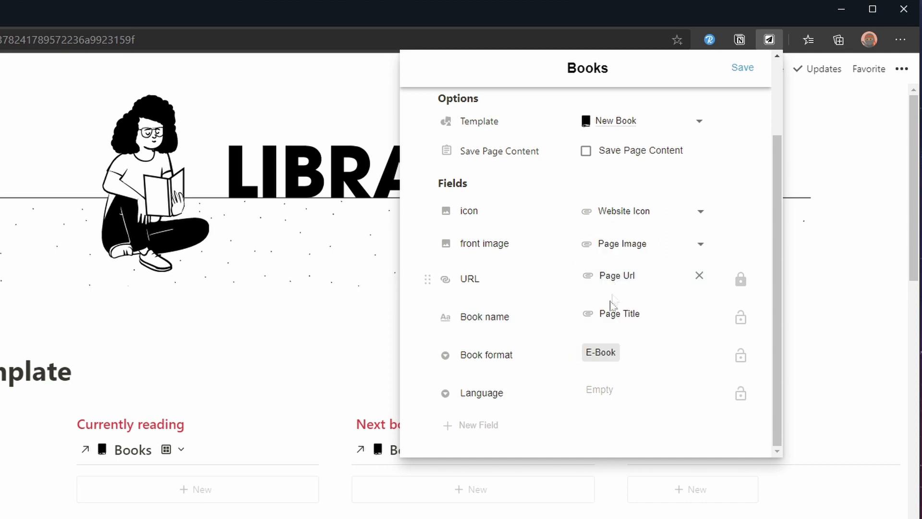
click(600, 390)
click(624, 226)
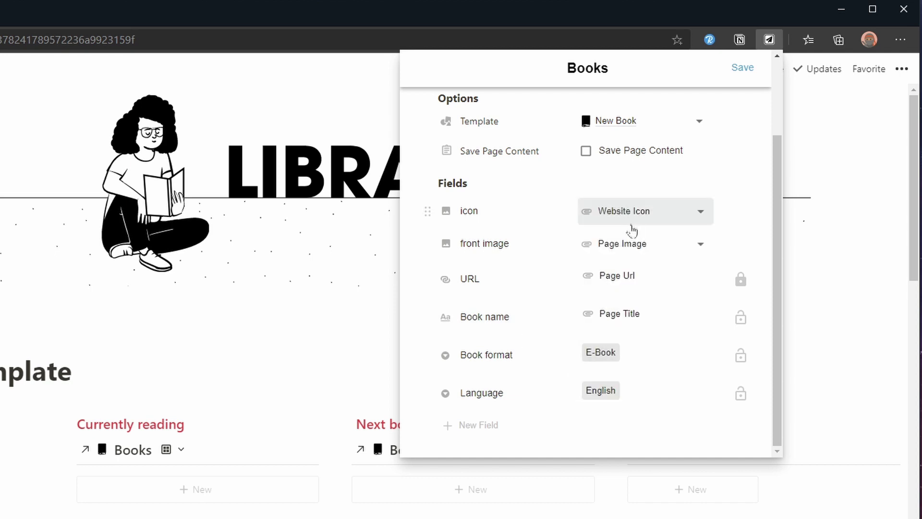
Add Author and Category fields, then save the Books form.
click(478, 427)
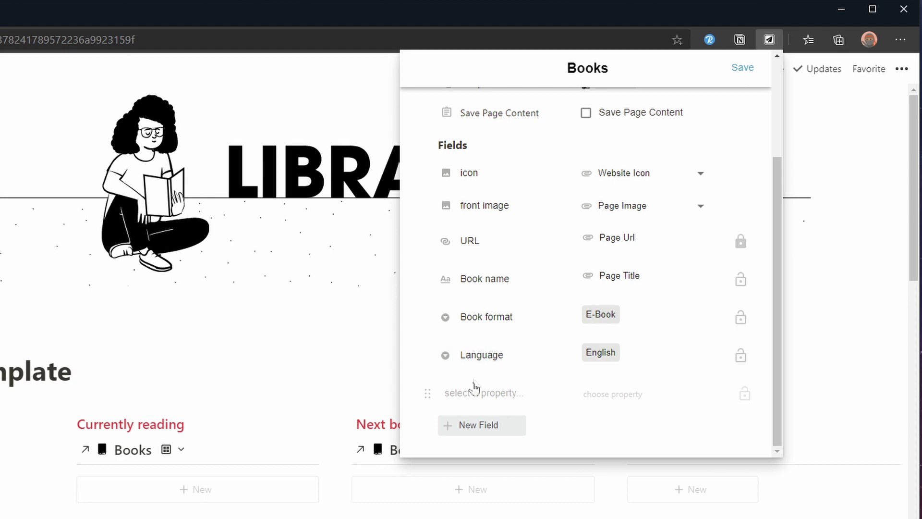
click(477, 391)
scroll(502, 322, down, 2)
scroll(502, 322, down, 3)
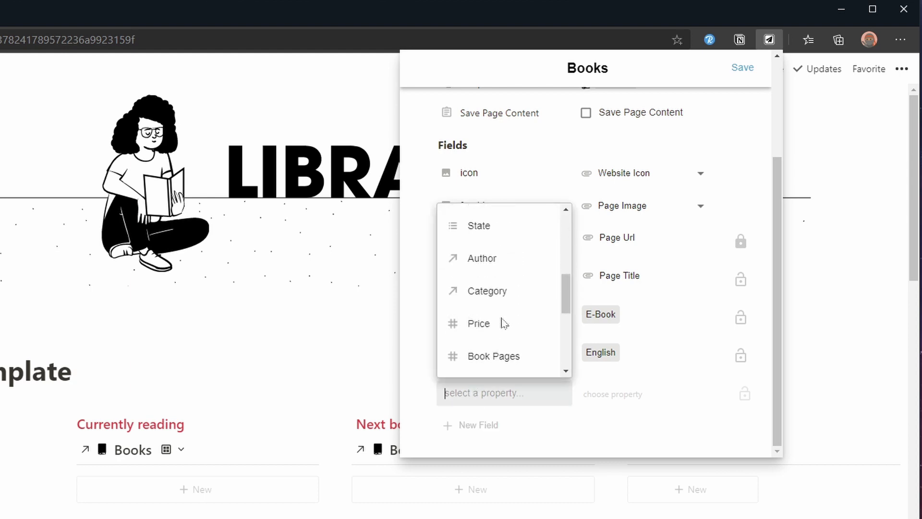
click(522, 261)
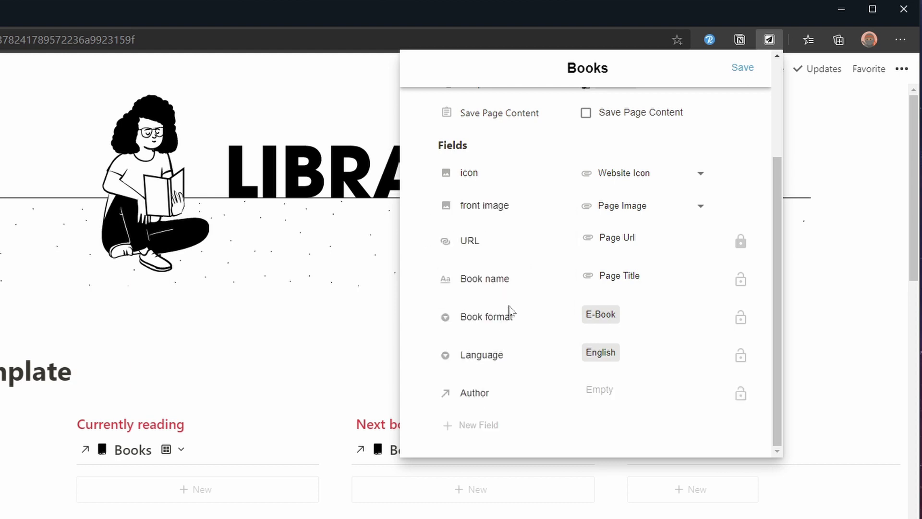
click(475, 428)
click(483, 395)
scroll(498, 323, down, 5)
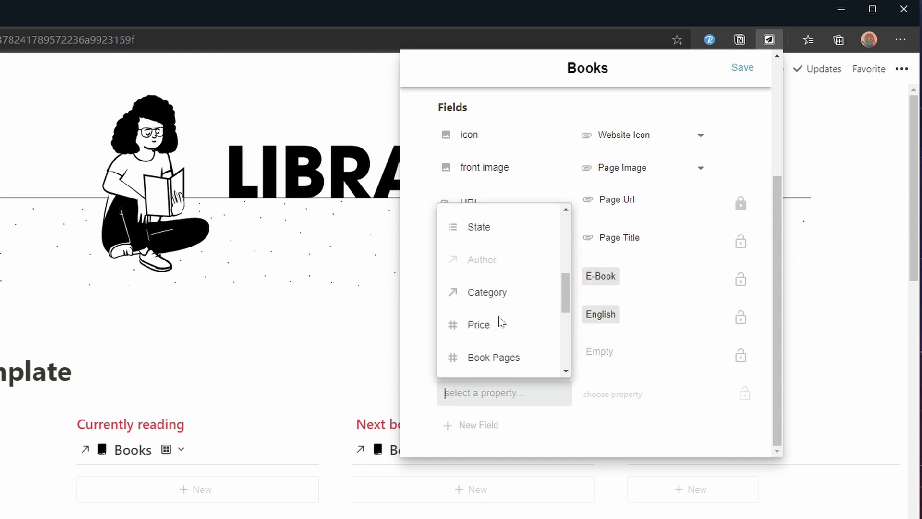
click(502, 305)
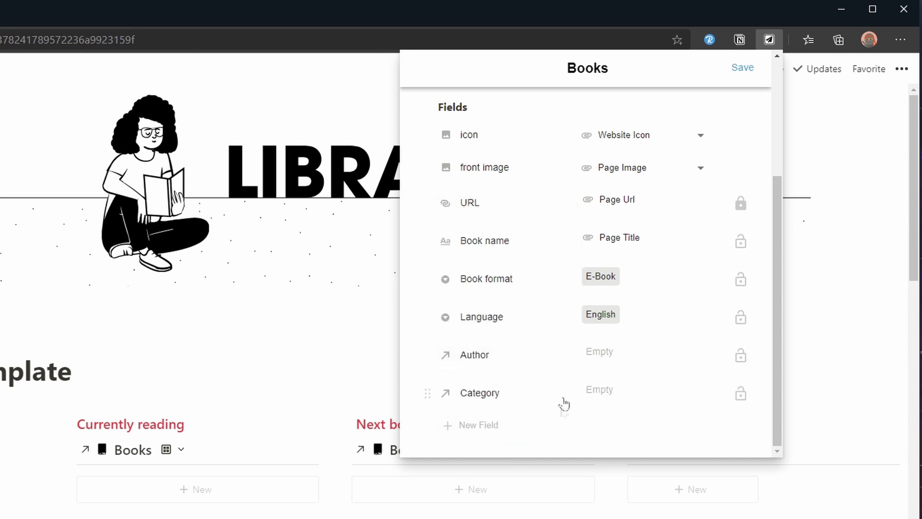
click(743, 68)
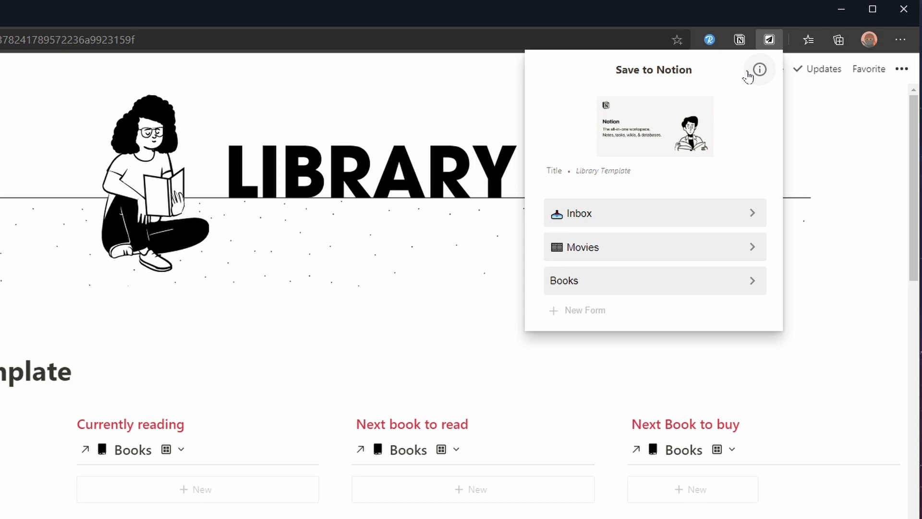
Open the Goodreads page for Getting Things Done and dismiss the sign-in prompt.
click(284, 125)
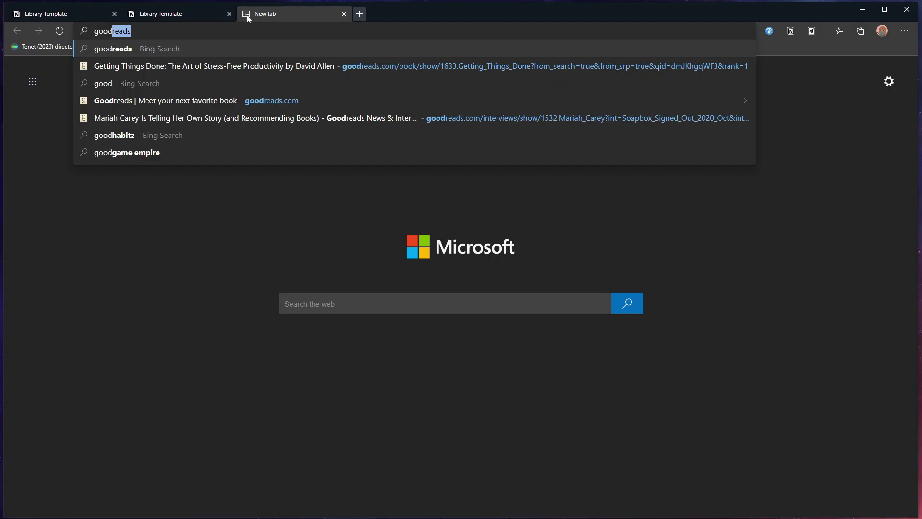
text(reads.)
key(Down)
key(Return)
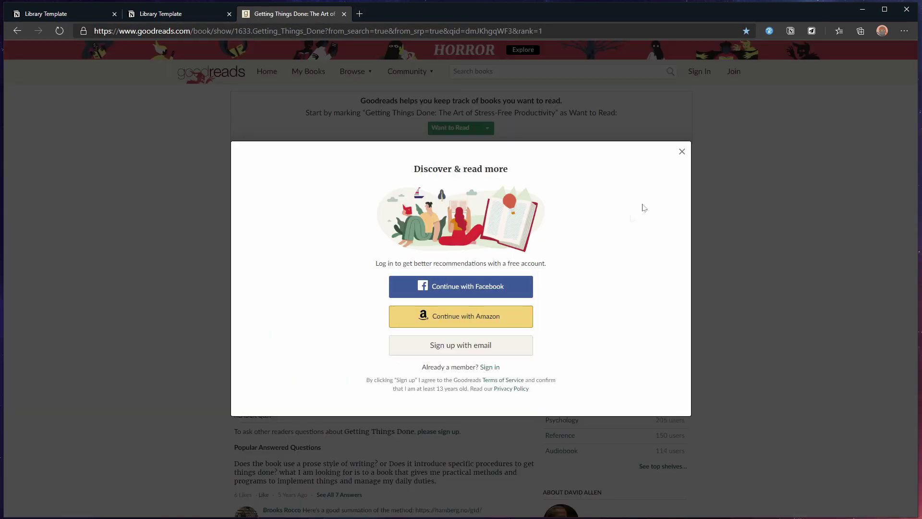
click(681, 153)
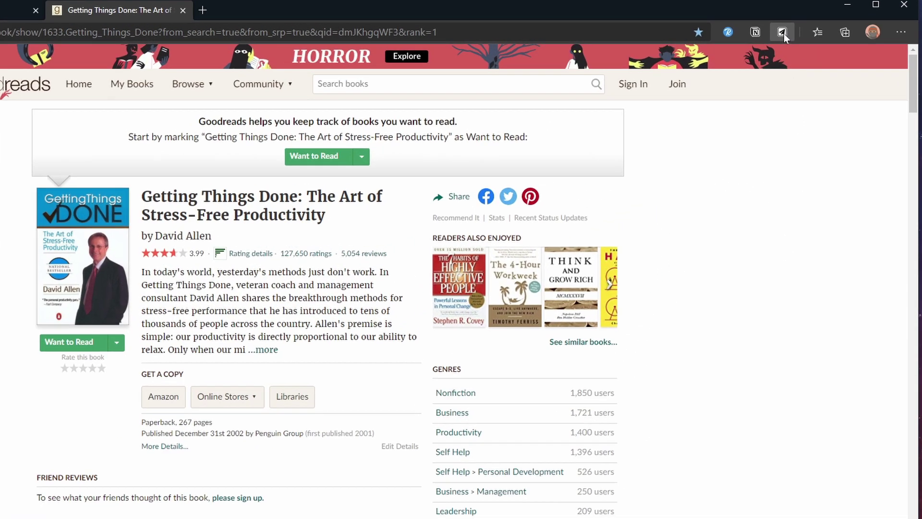
Open the Books form for this page and delete the author from the Book name.
click(812, 31)
click(644, 301)
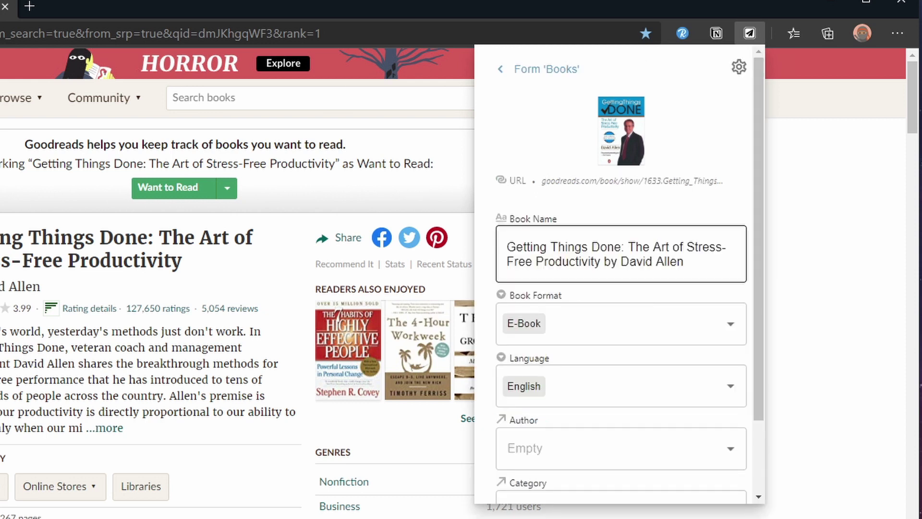
drag(600, 262, 684, 262)
key(BackSpace)
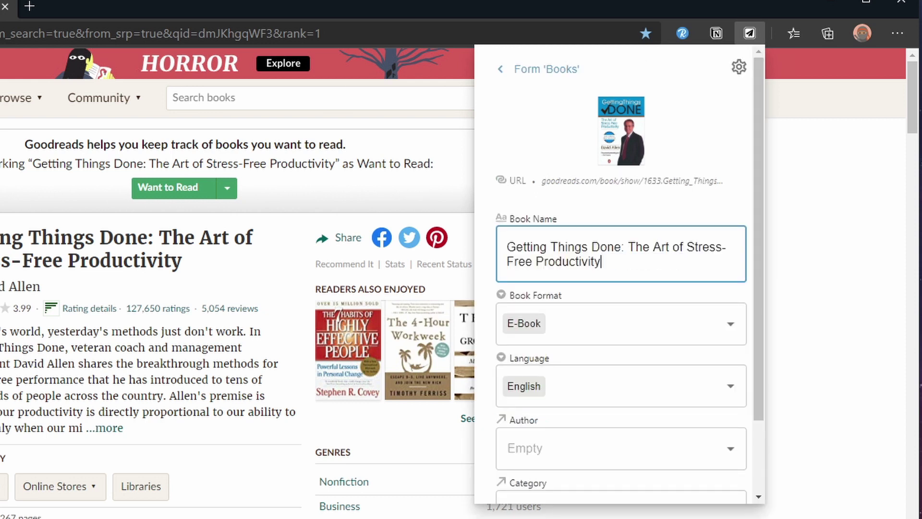
Set category Self-Development, create the author as a new linked entry, and save to Books.
scroll(619, 288, down, 3)
click(610, 423)
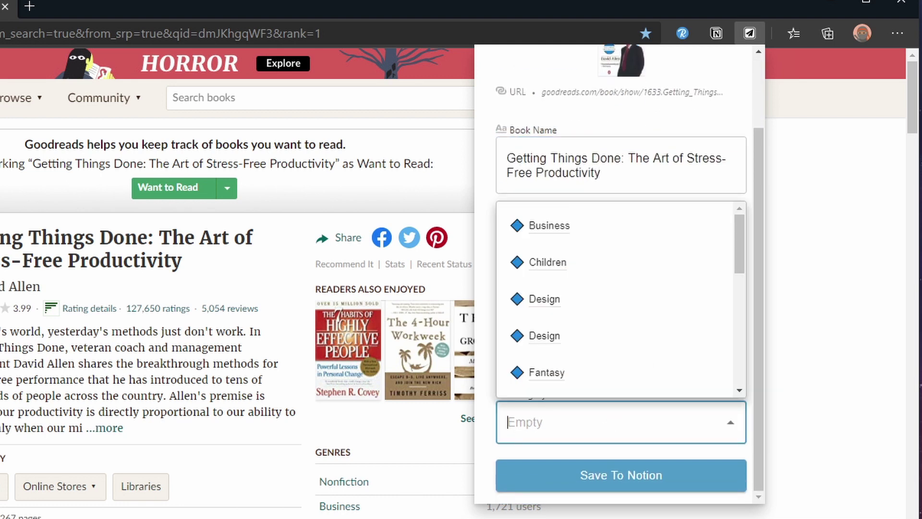
text(self)
click(570, 336)
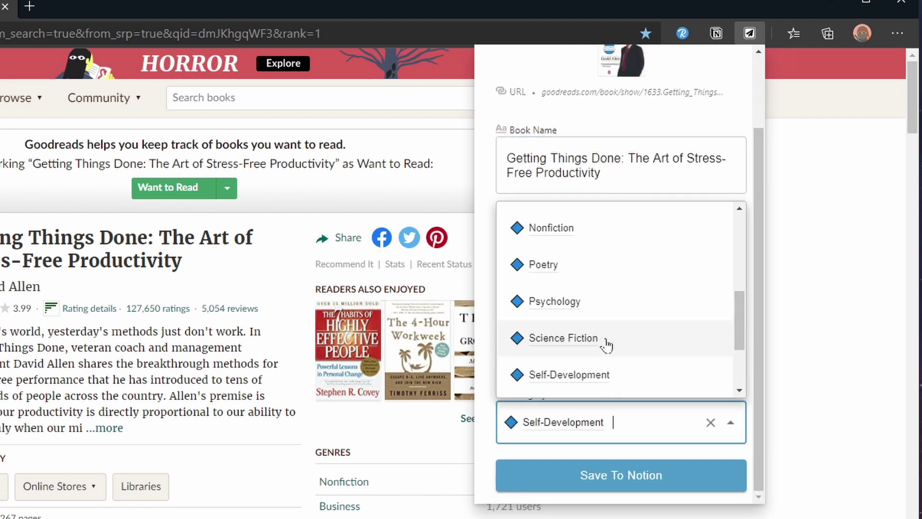
click(605, 454)
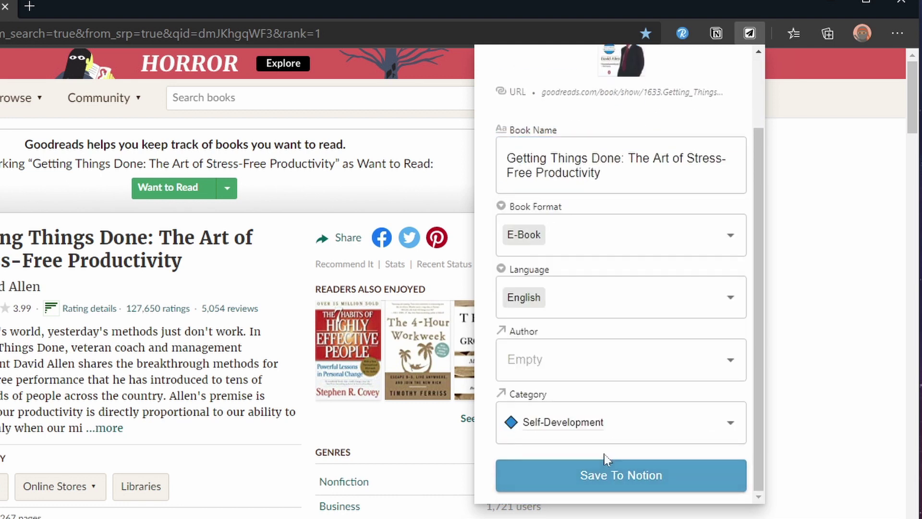
click(603, 373)
text(David Allen)
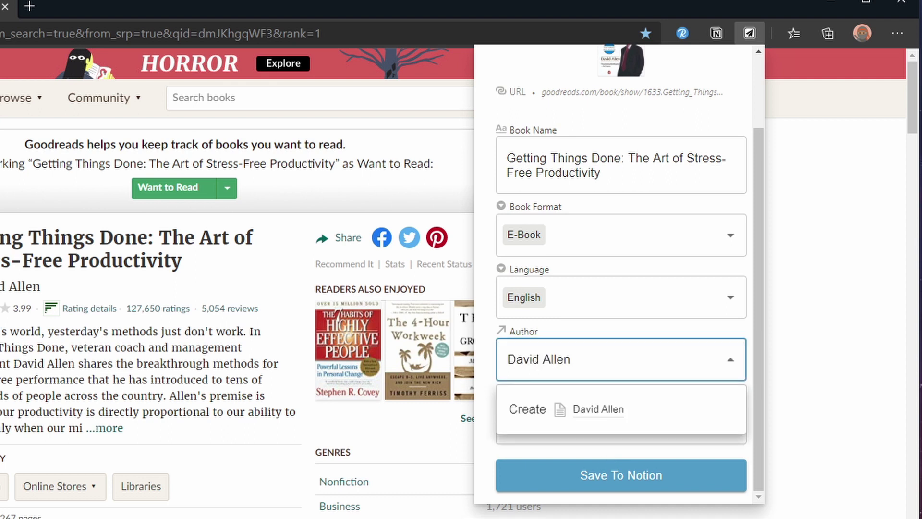
click(648, 414)
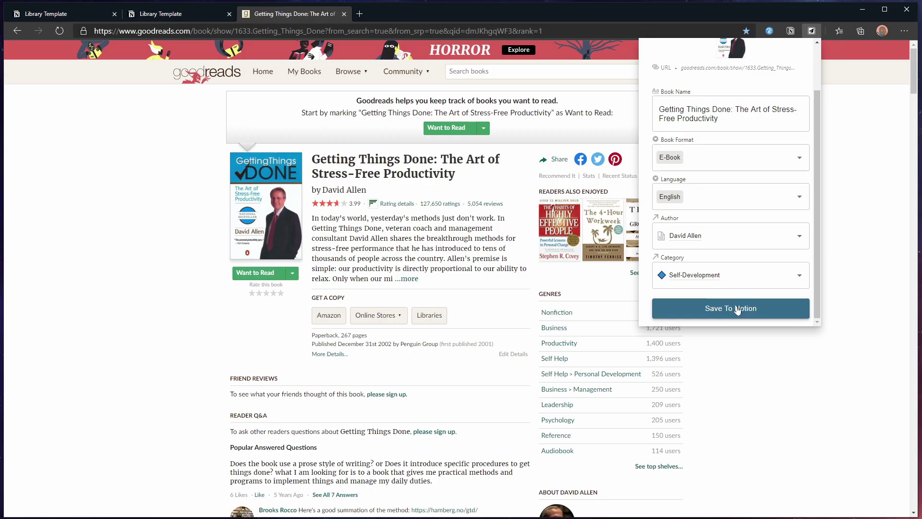
click(629, 475)
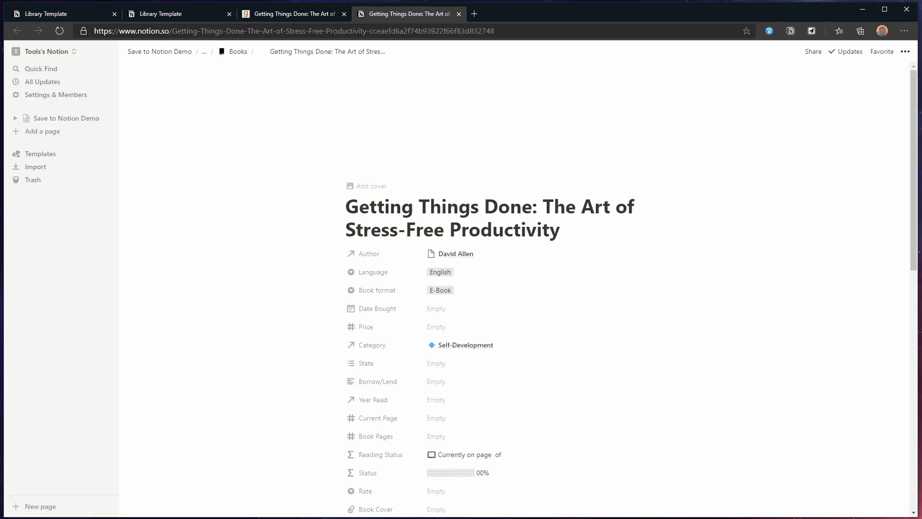
Open the book's cover image at full size and copy its image address.
scroll(514, 288, down, 2)
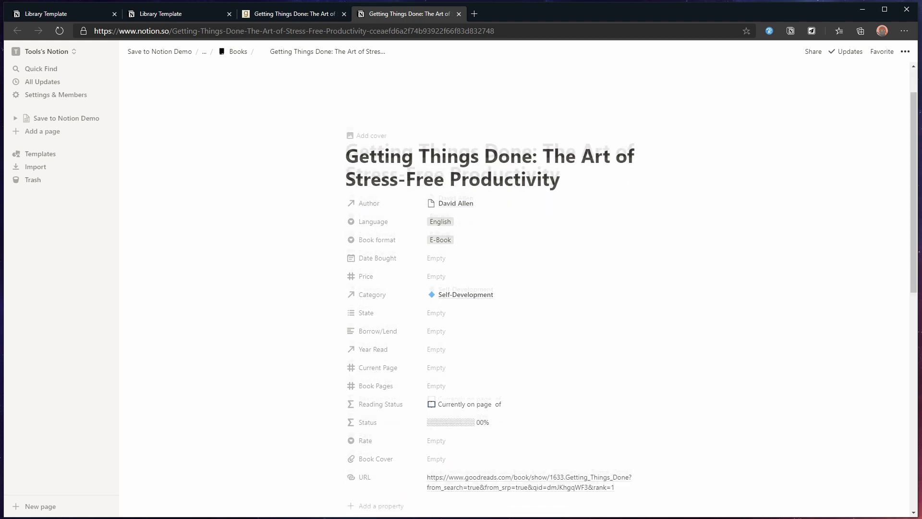
scroll(737, 343, down, 5)
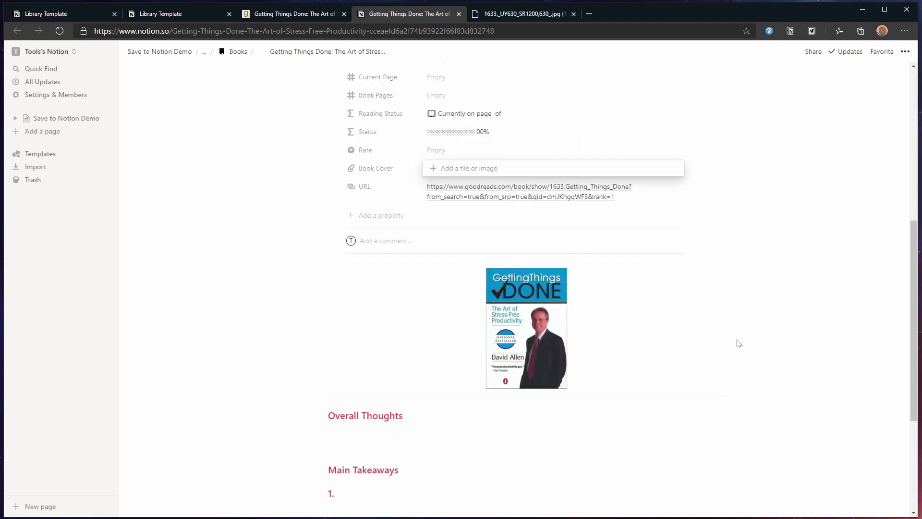
right_click(499, 317)
click(535, 407)
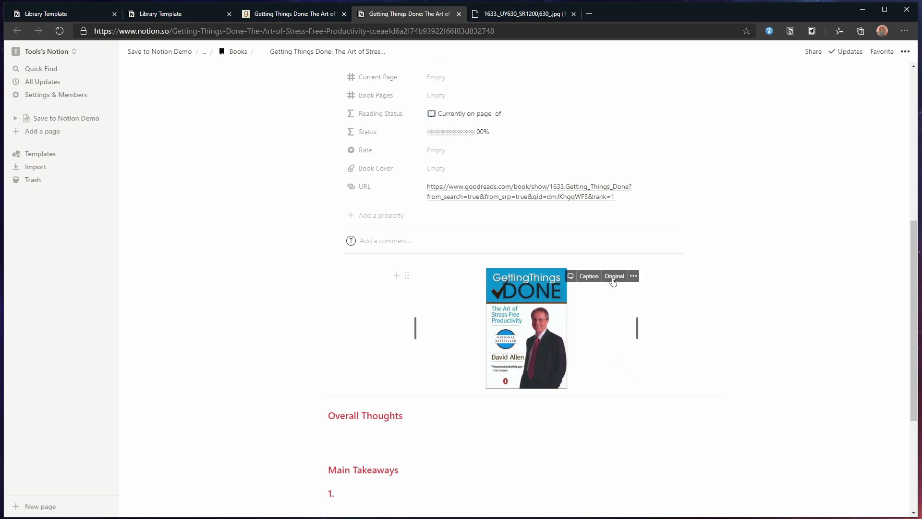
click(614, 276)
right_click(523, 261)
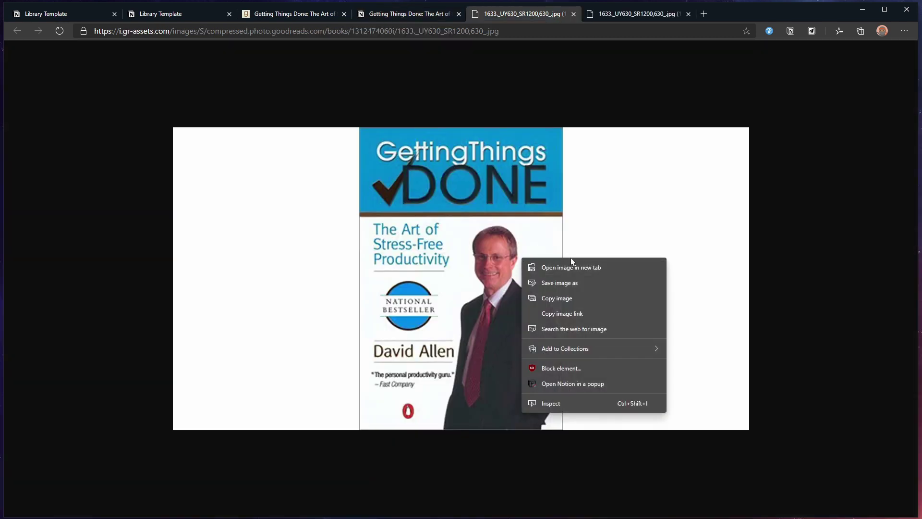
click(581, 317)
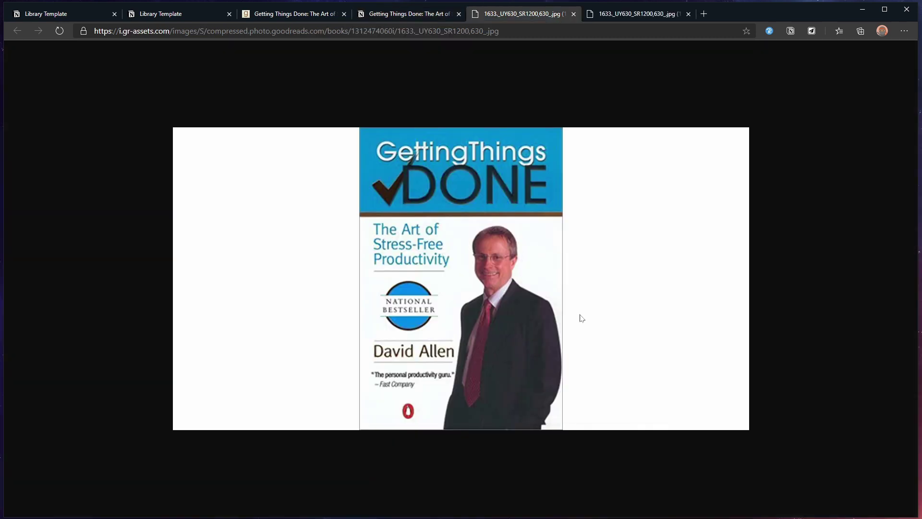
click(573, 16)
Embed the copied link as the Book Cover, then go back to the Library Template.
click(483, 169)
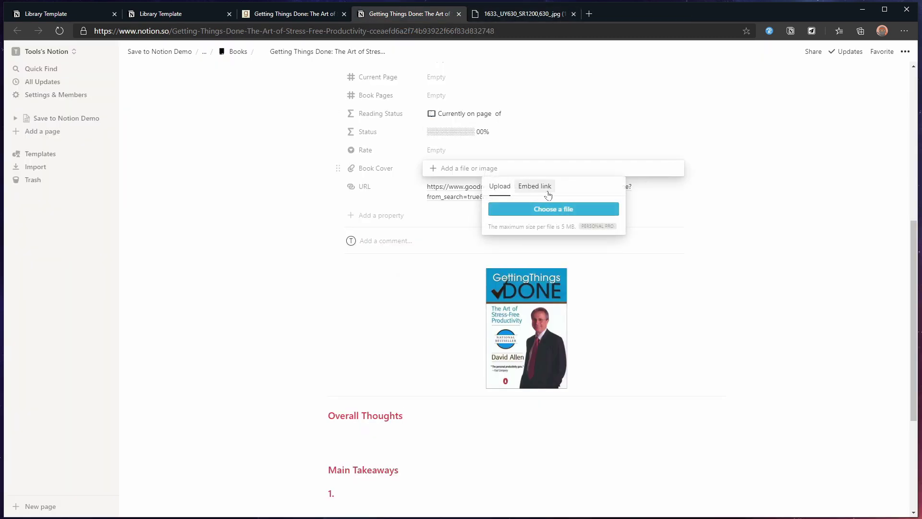
click(534, 186)
key(ctrl+v)
click(554, 231)
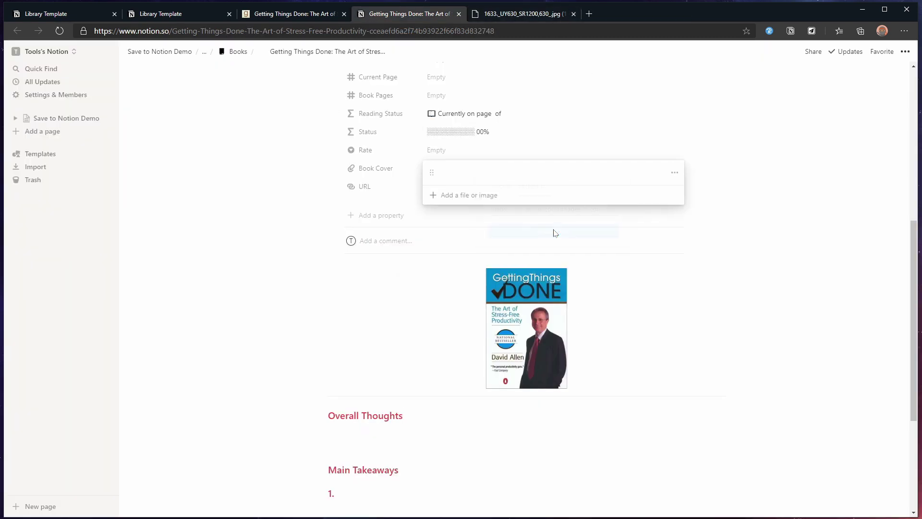
click(664, 347)
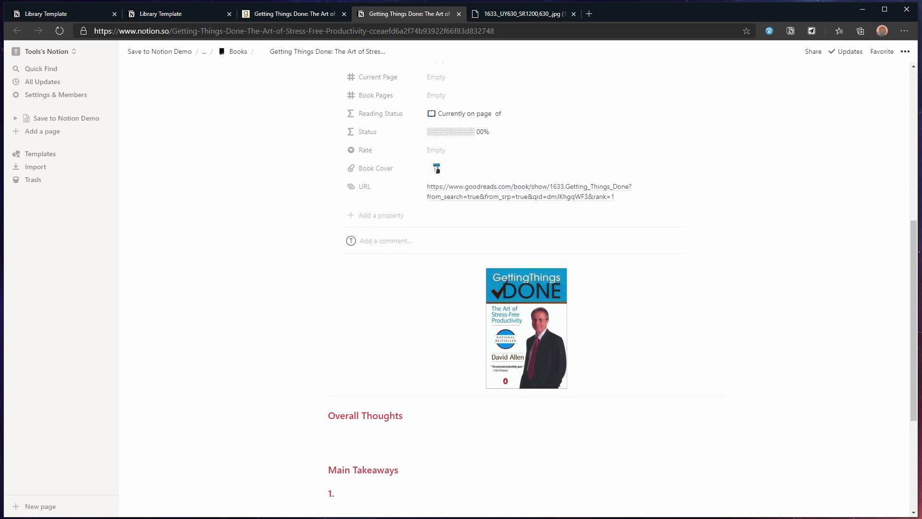
key(alt+Left)
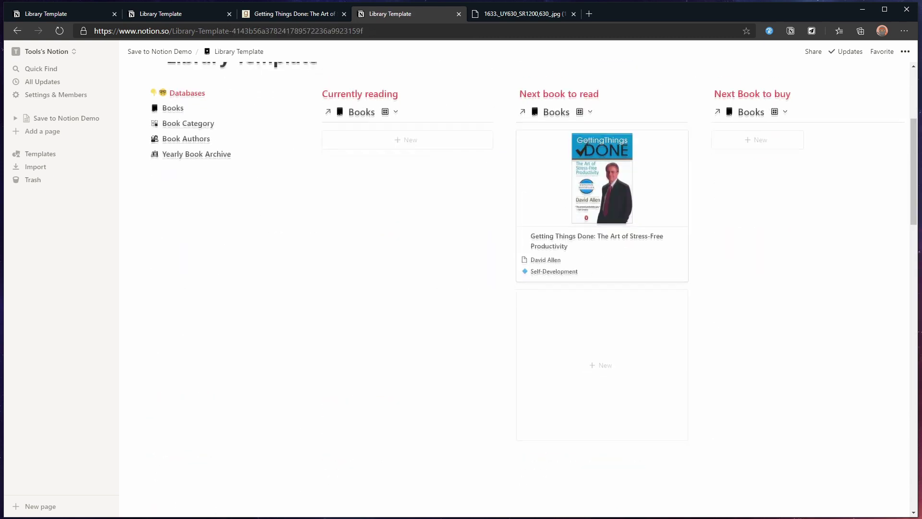
scroll(513, 289, down, 10)
scroll(514, 289, down, 10)
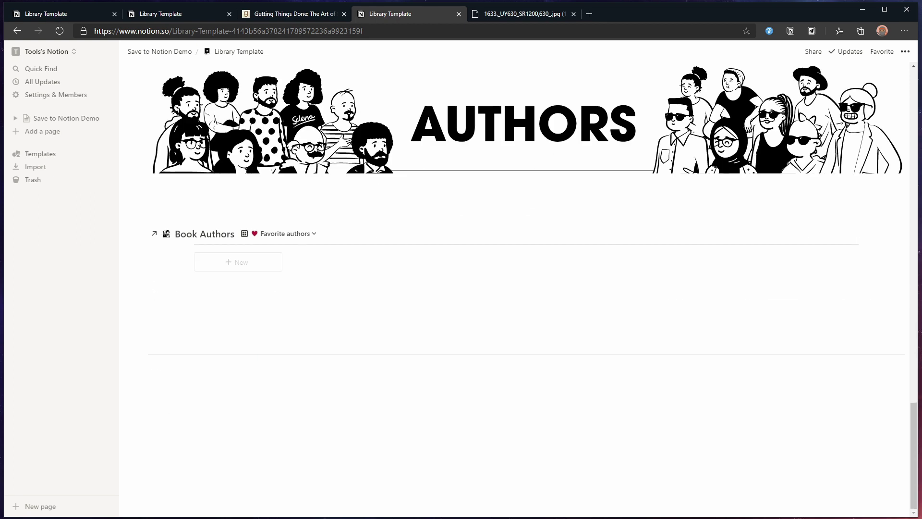
scroll(514, 289, up, 10)
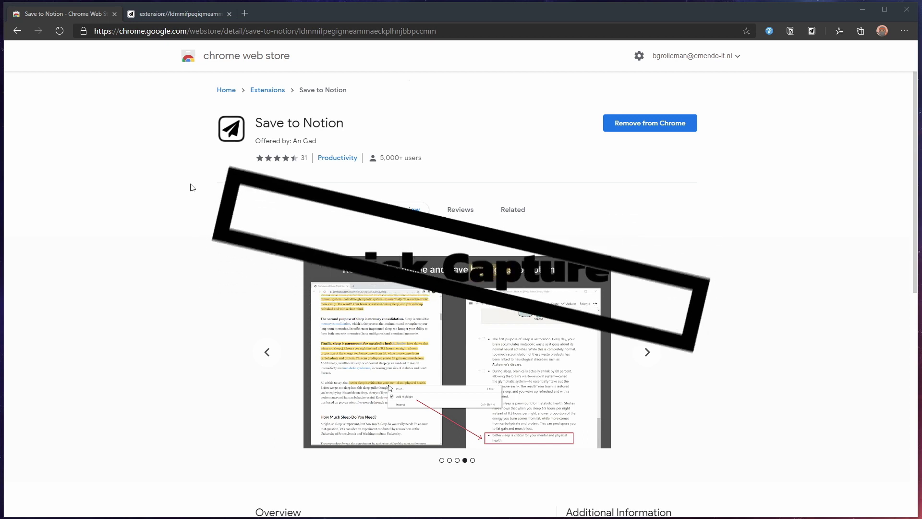
Copy the extension popup's URL and load it in a new tab.
click(191, 17)
click(357, 31)
click(356, 31)
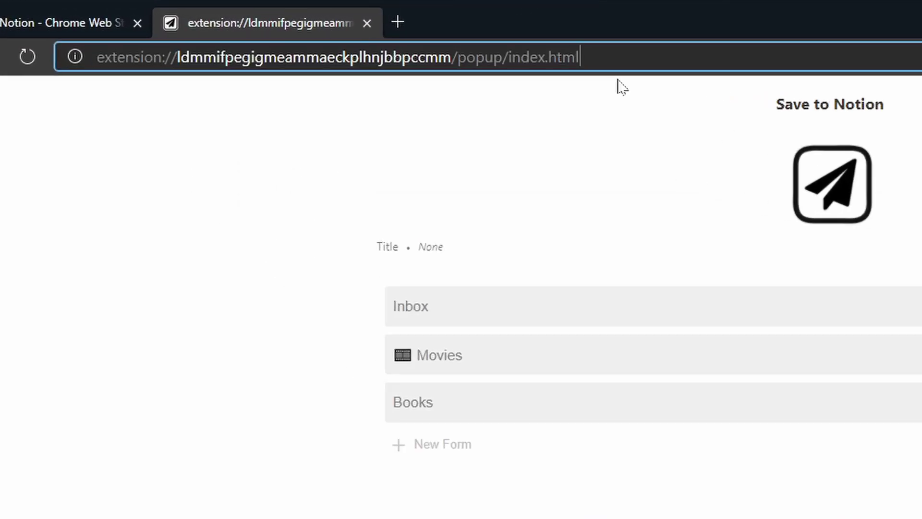
key(ctrl+a)
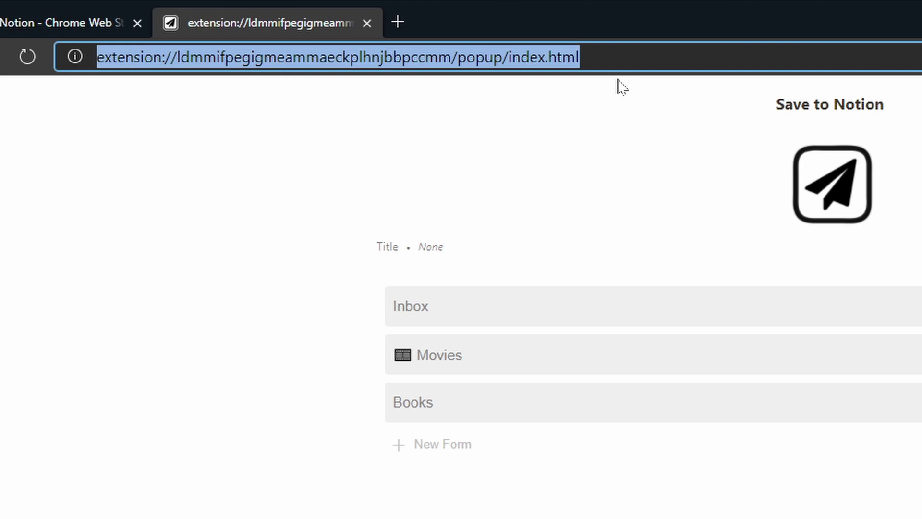
key(ctrl+c)
key(ctrl+t)
key(ctrl+v)
key(Return)
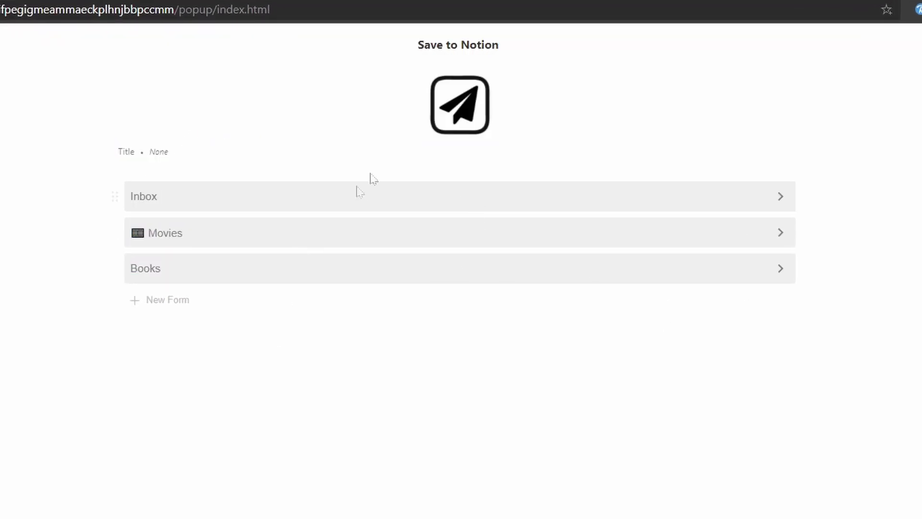
drag(371, 174, 364, 210)
click(348, 323)
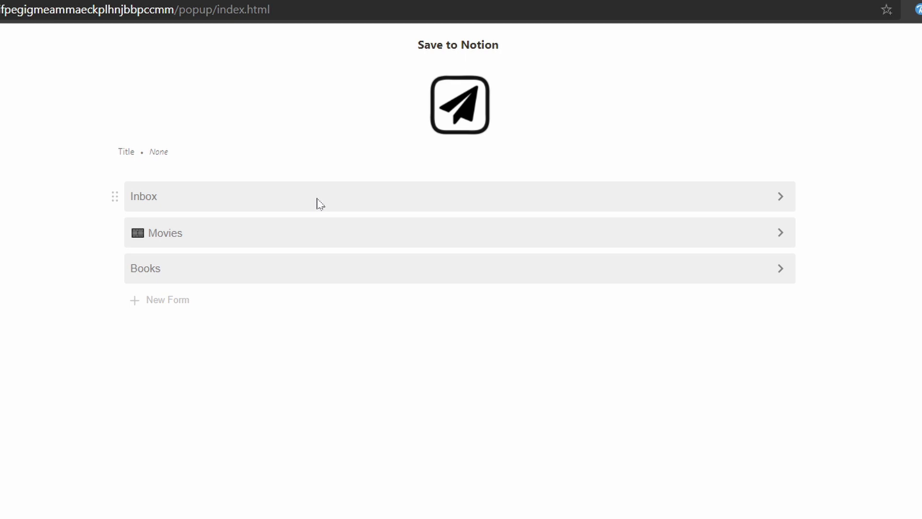
Load the page with ?standalone=1 and save 'Now it works, I can click' to Inbox.
click(331, 9)
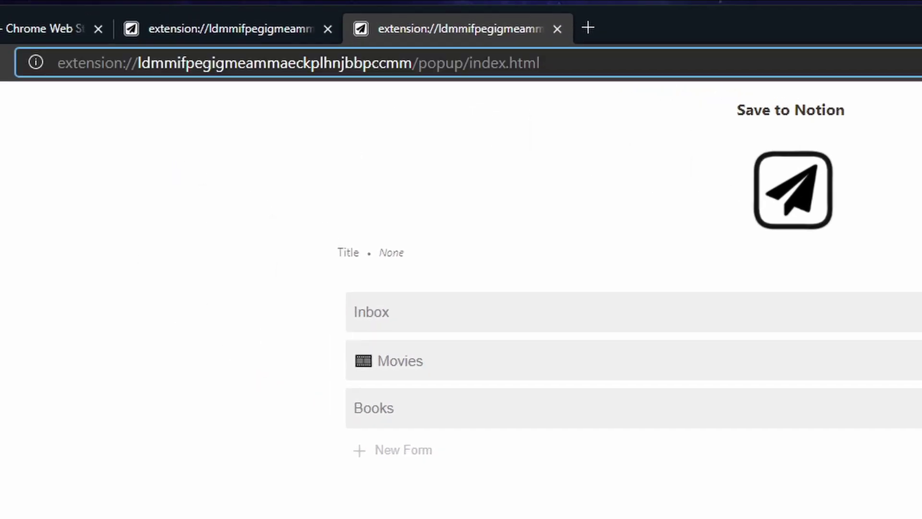
text(?sta)
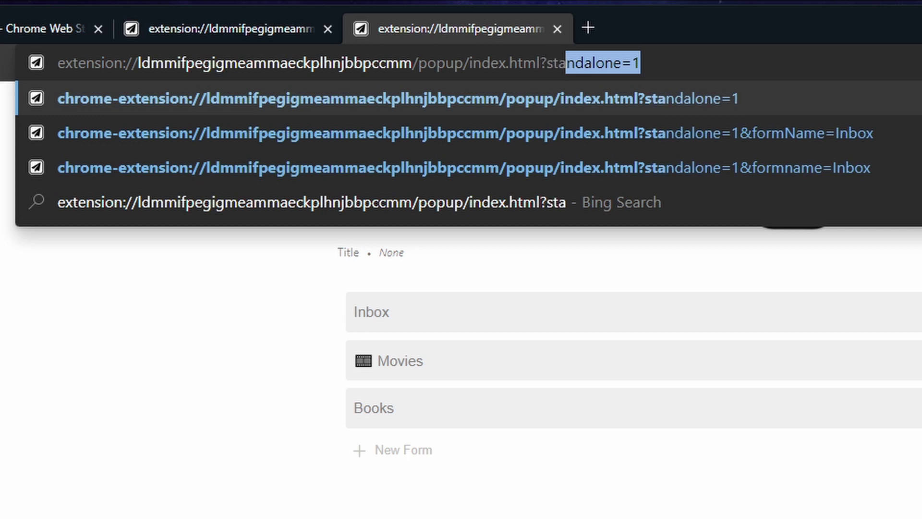
text(ndalone=1)
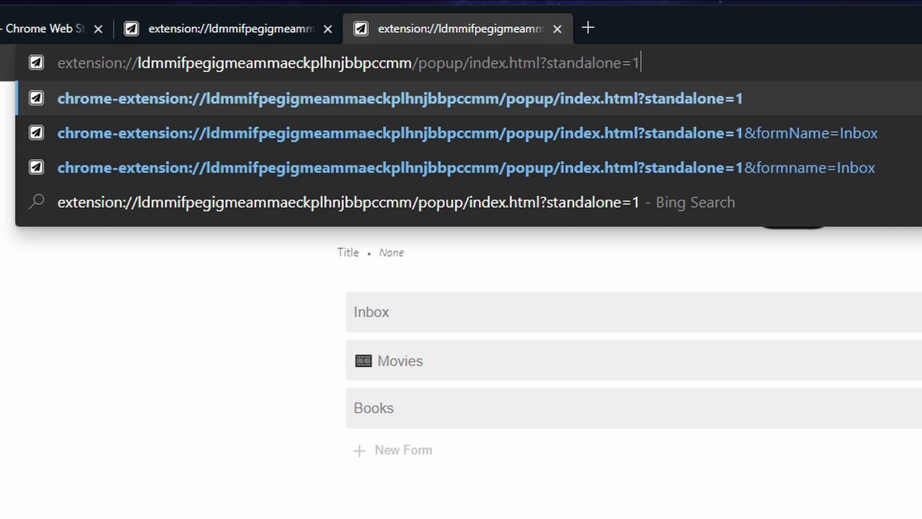
key(Return)
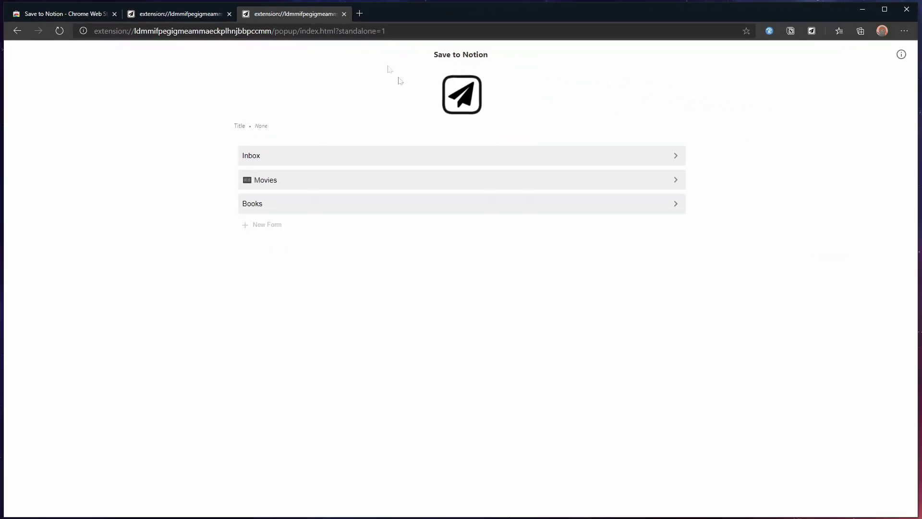
click(470, 155)
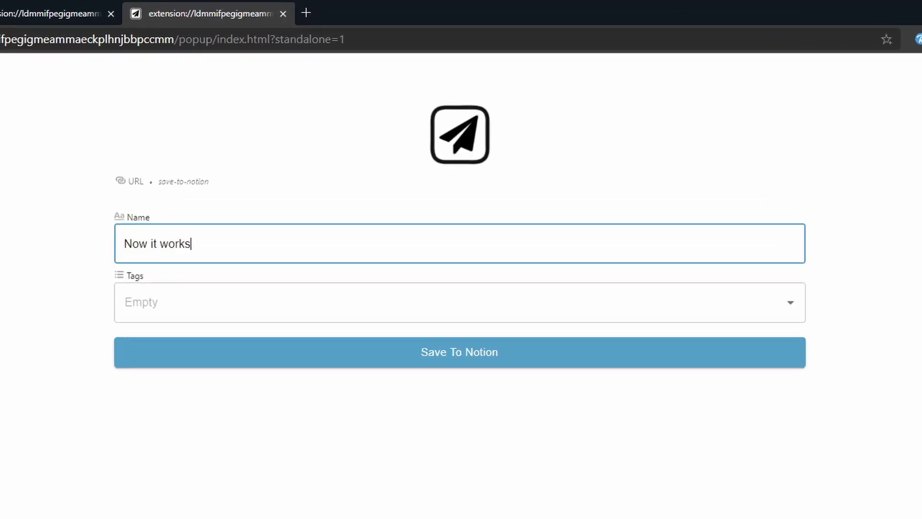
key(Return)
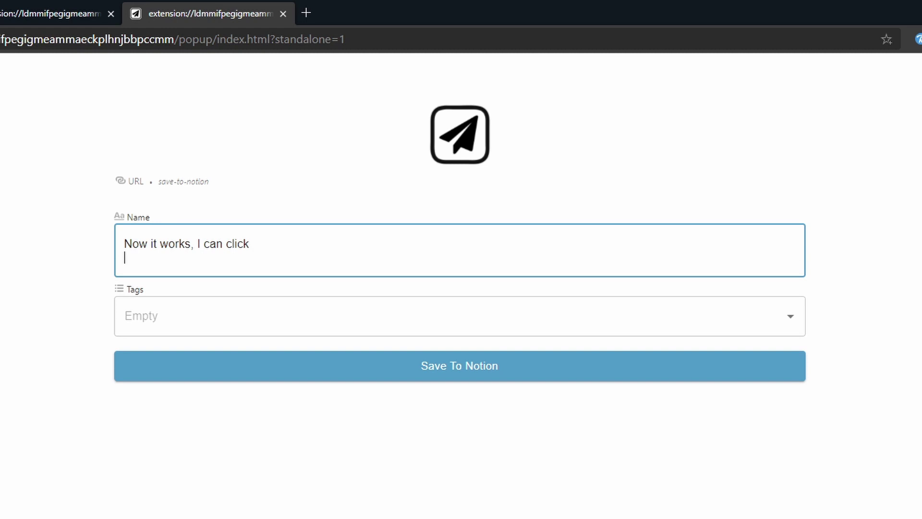
key(BackSpace)
click(319, 366)
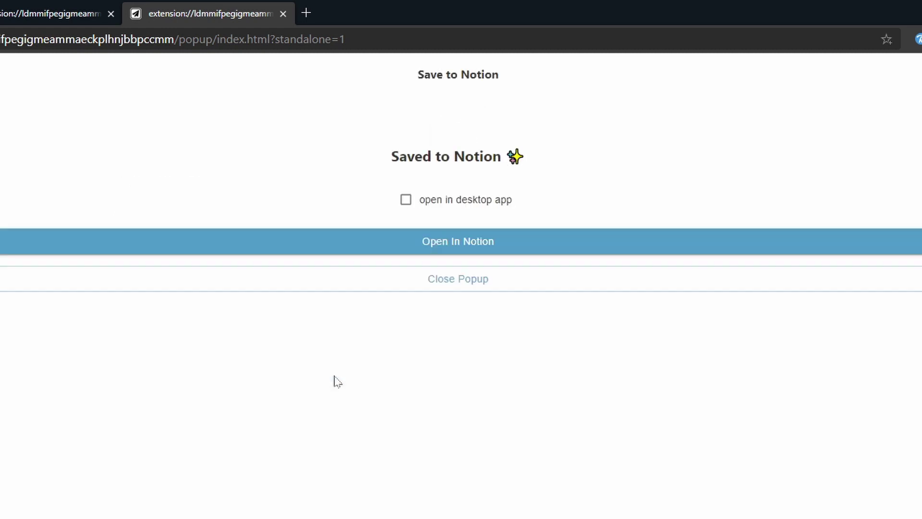
Append &formName=Inbox to the URL and save 'No form picking, straigt to inbox'.
key(ctrl+l)
key(End)
text(&formName=Inbox)
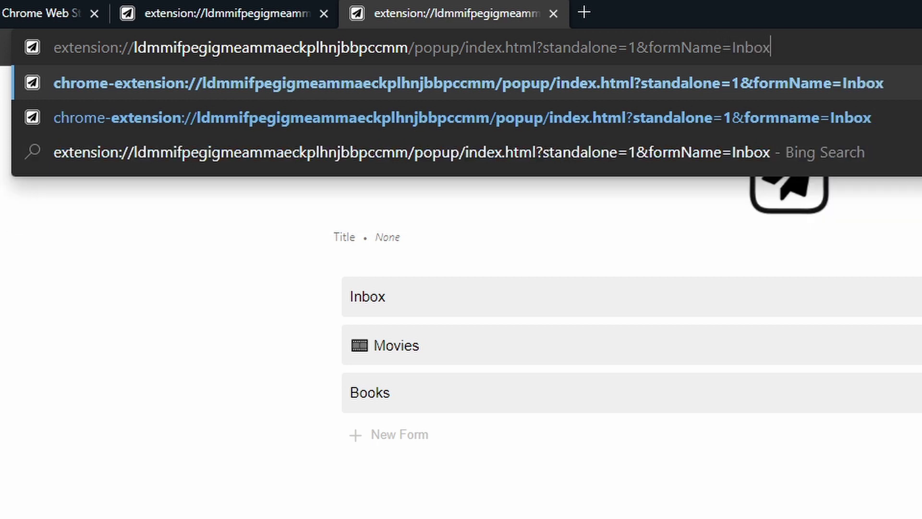
key(Return)
text(No form picking, )
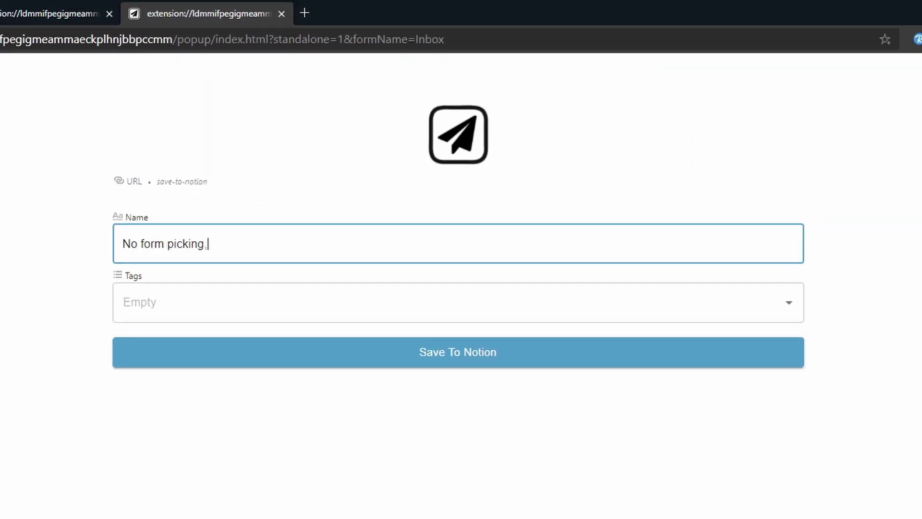
text(straigt to inbox)
click(272, 355)
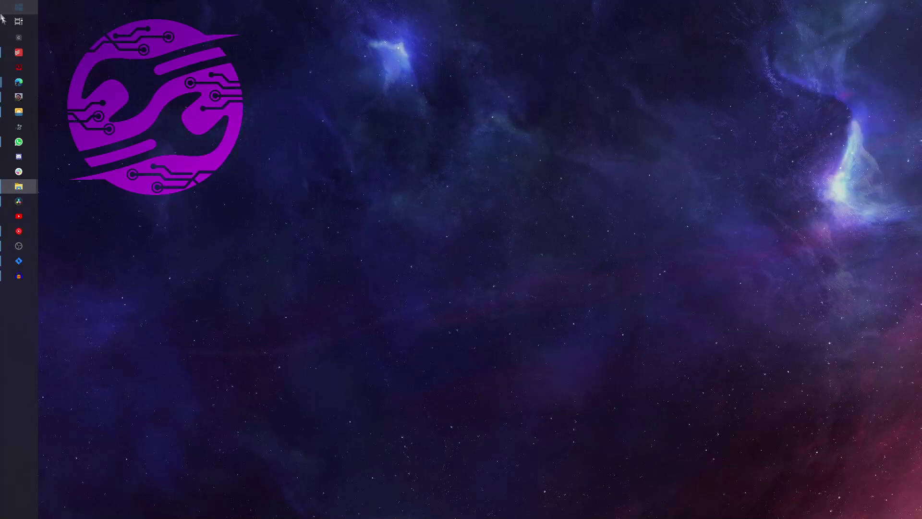
Submit 'Quick add from task bar' via the taskbar Add To Inbox form, then view Inbox.
click(18, 38)
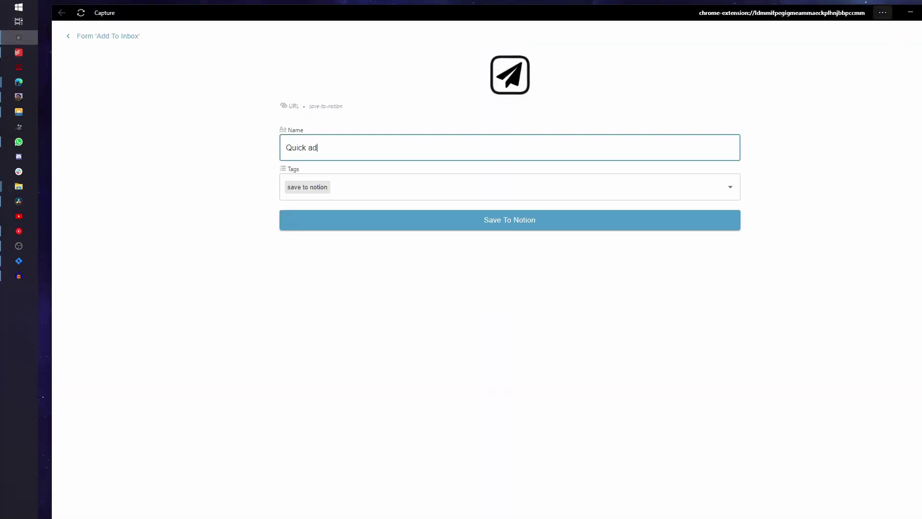
text(Quick add from task bar)
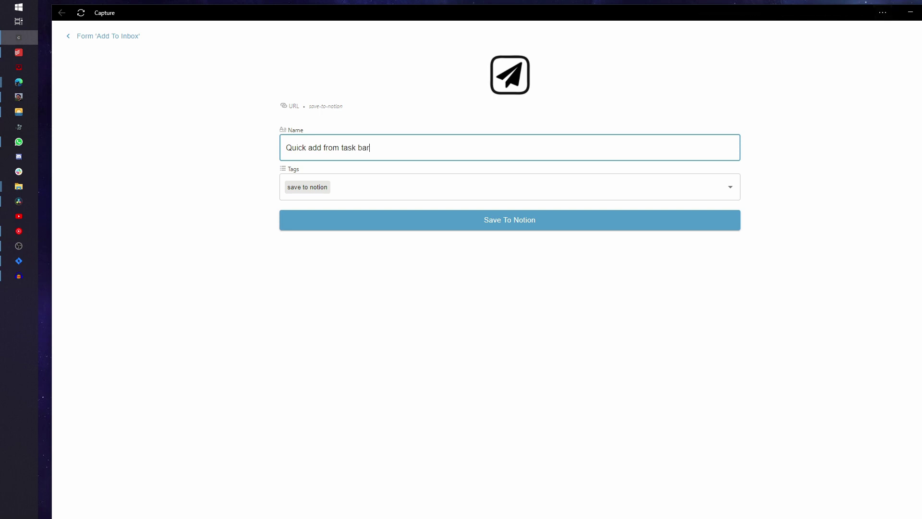
key(Tab)
key(Return)
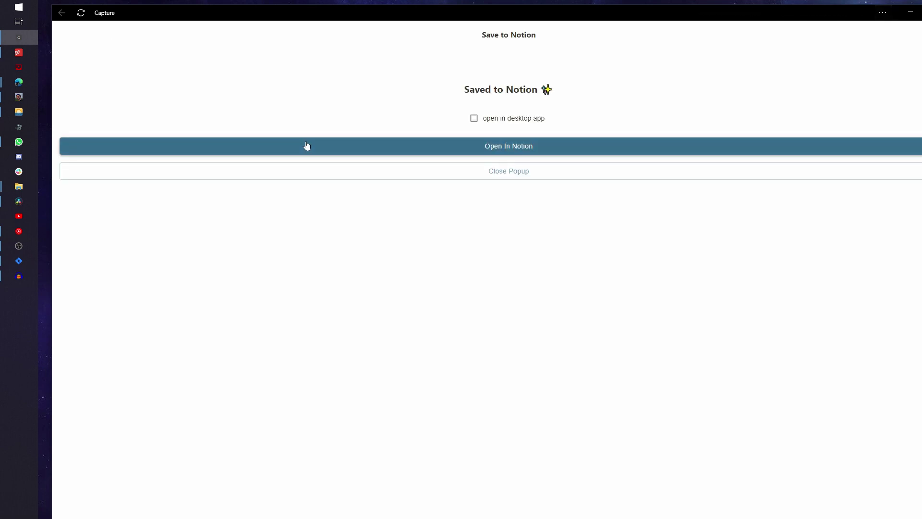
click(307, 146)
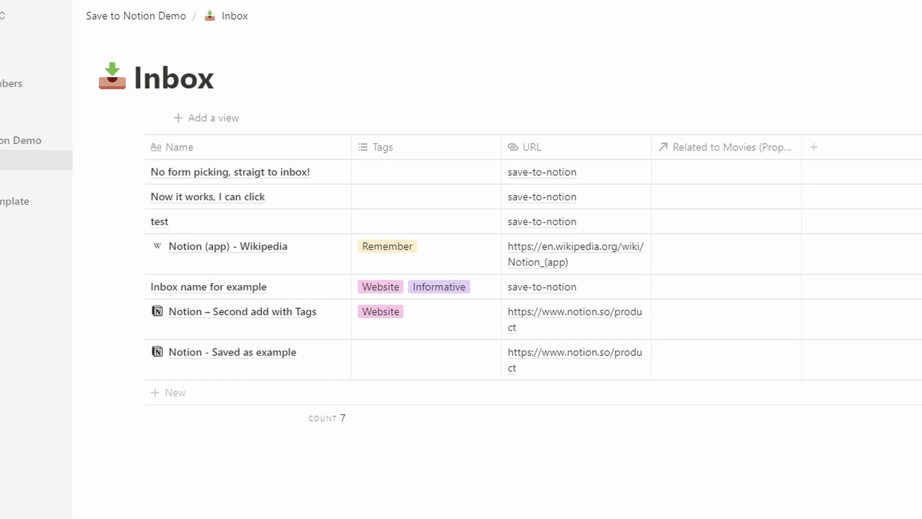